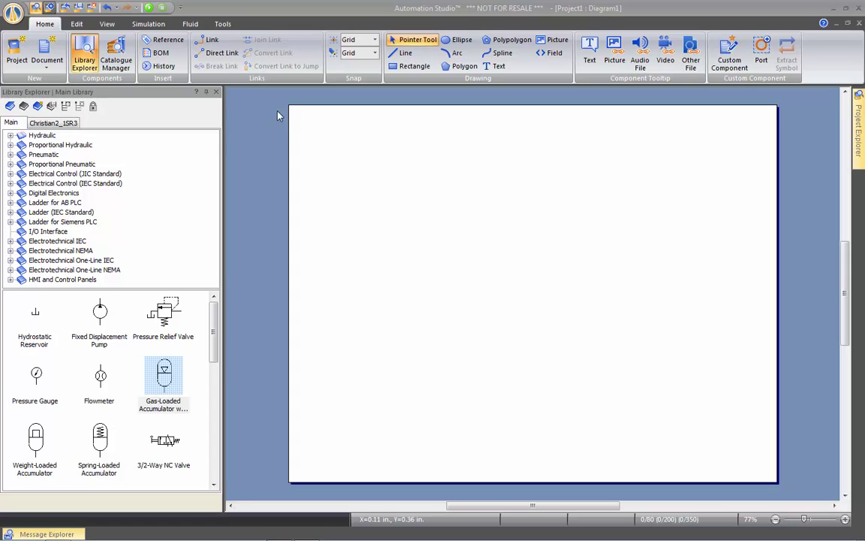
Switch to the Edit tab to reach the Layer Properties command
left_click(76, 24)
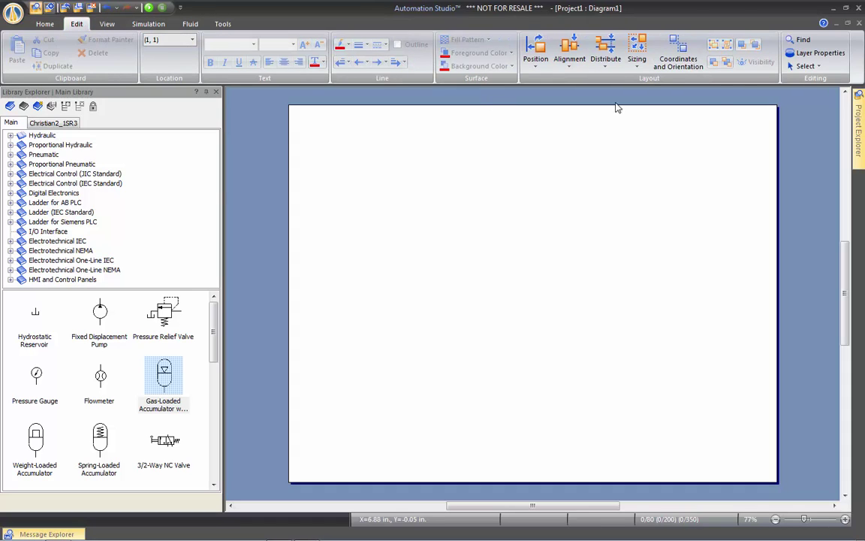
Create a new layer named Title Block in the Layers dialog, then close the dialog
left_click(811, 52)
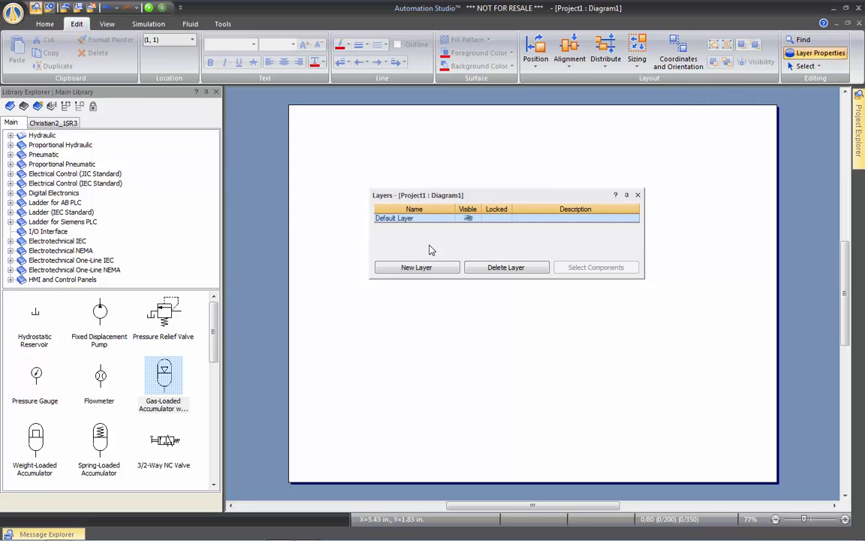
left_click(417, 268)
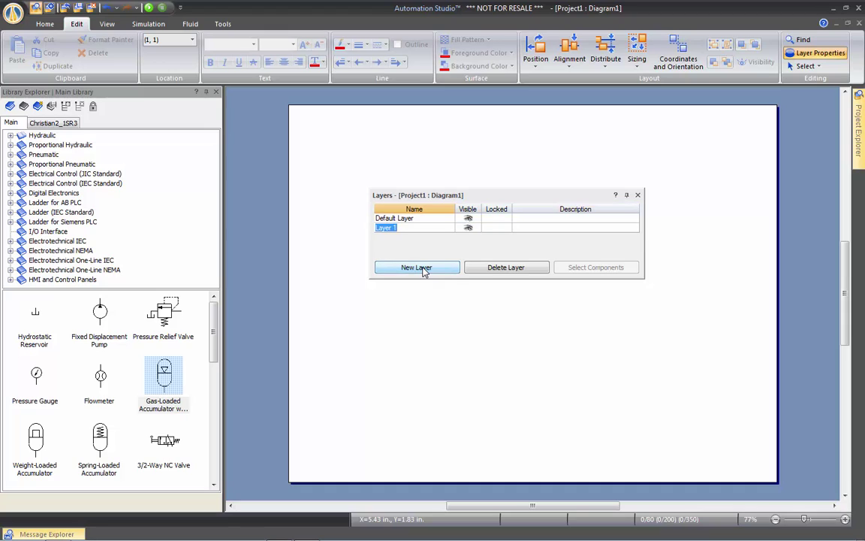
type("Title Block")
key("Return")
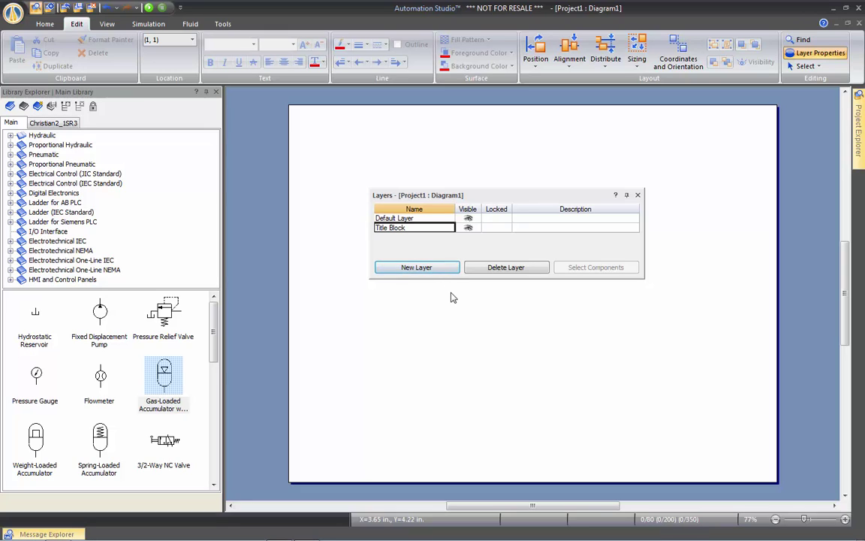
left_click(638, 197)
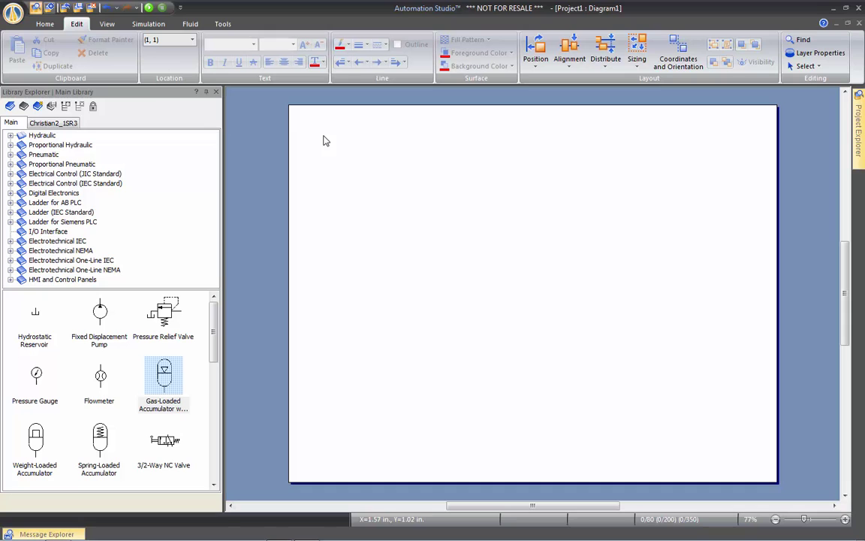
Draw a rectangle in the page's bottom-right corner with the Home tab's Rectangle tool
left_click(47, 25)
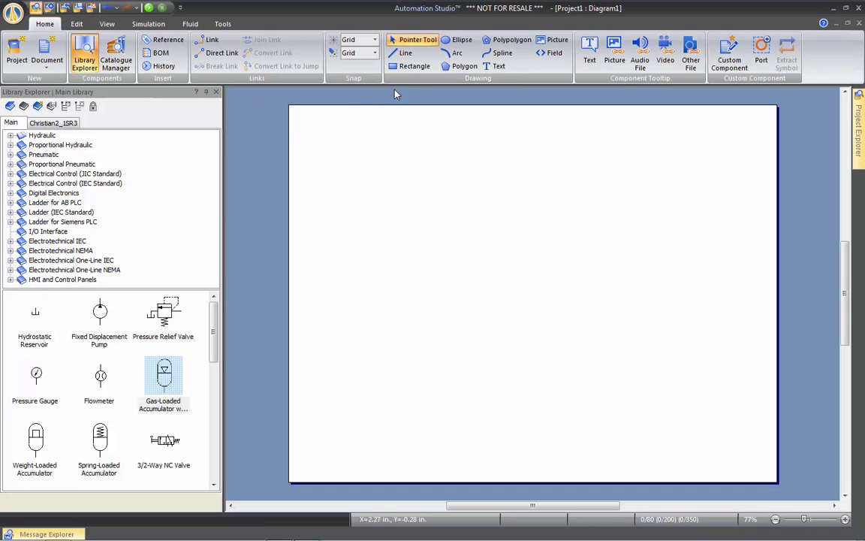
left_click(411, 68)
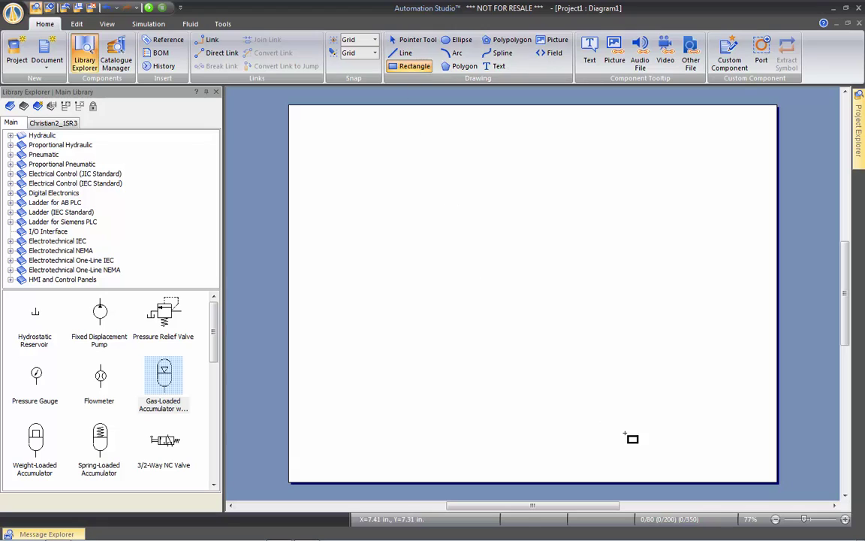
left_click_drag(638, 422, 767, 472)
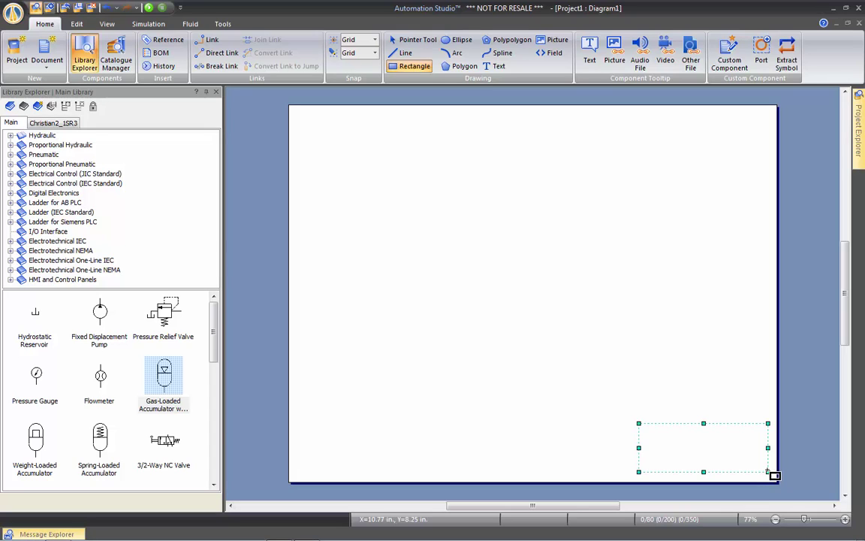
key("Escape")
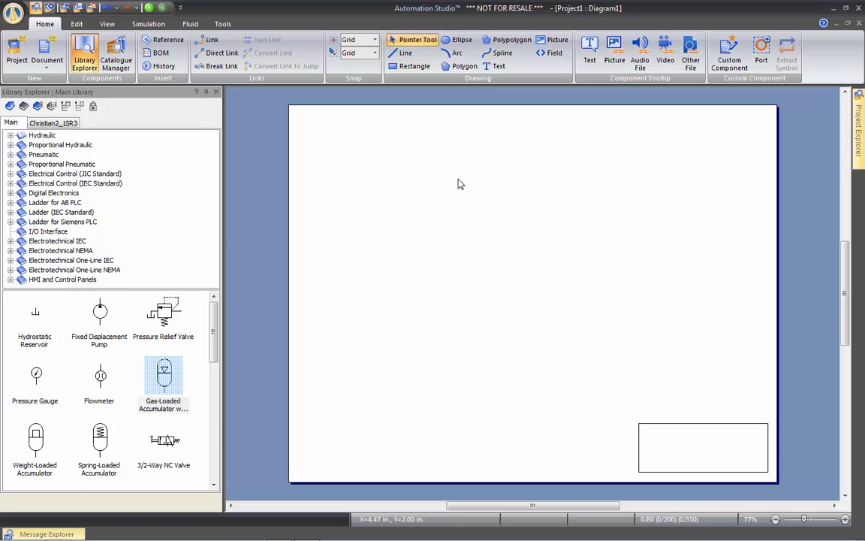
Zoom in on the bottom-right rectangle and pan it into view
left_click(107, 23)
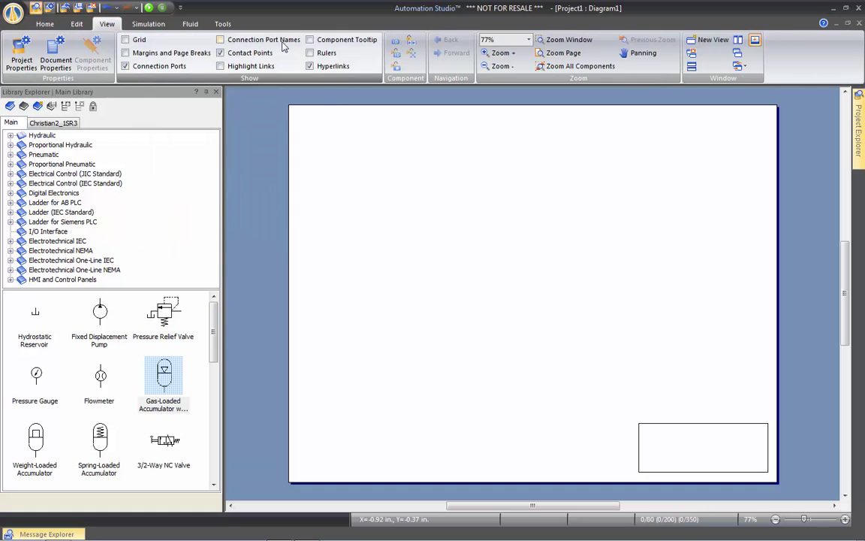
left_click(543, 40)
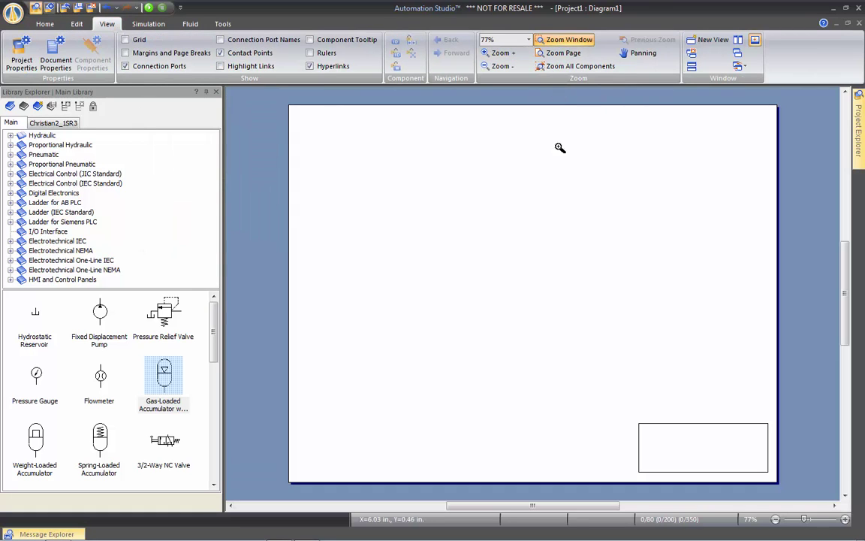
left_click_drag(628, 405, 784, 392)
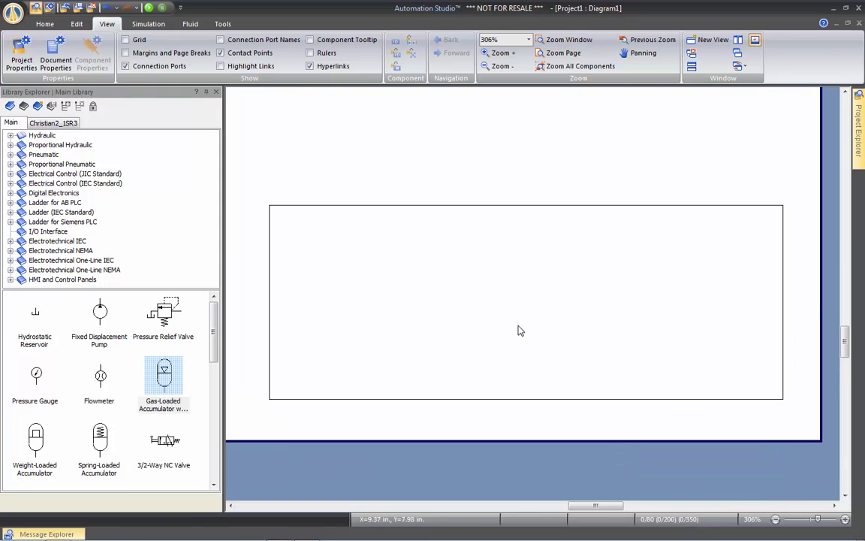
left_click_drag(420, 164, 423, 217)
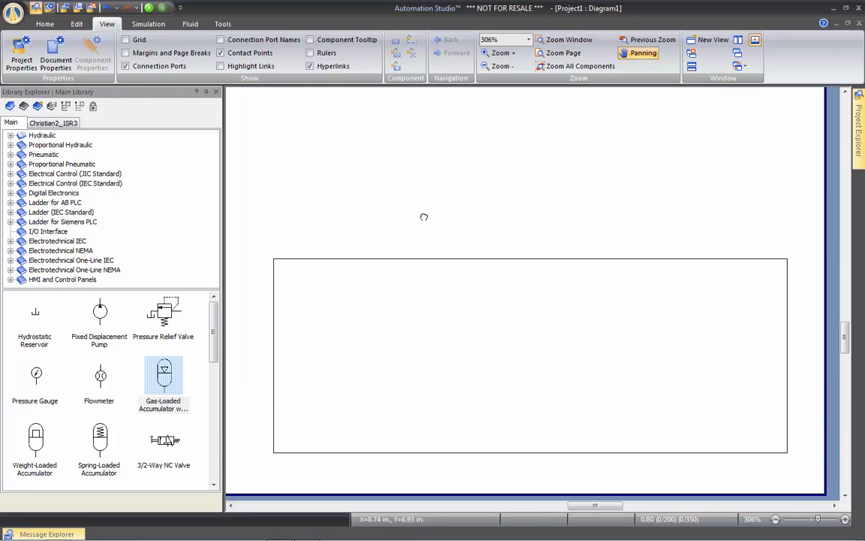
key("Escape")
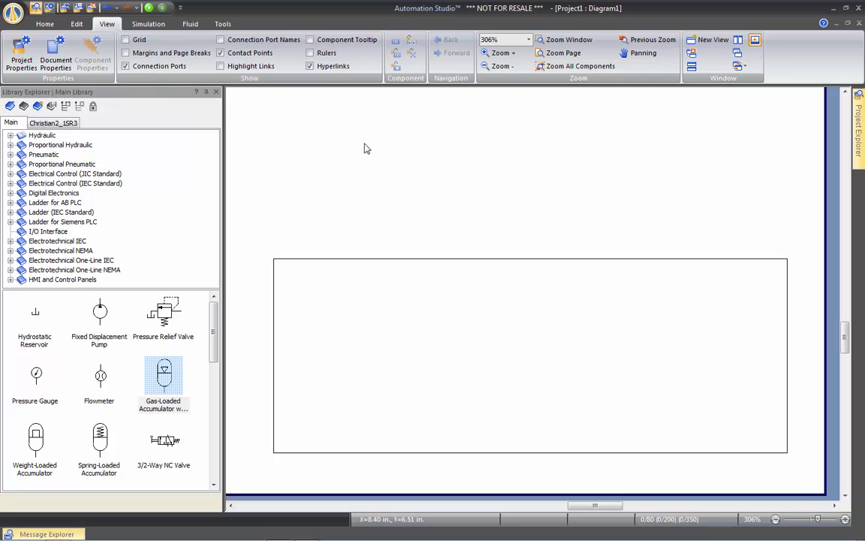
Insert the Automation-Studio_Small.jpg logo picture into a drawn frame
left_click(47, 24)
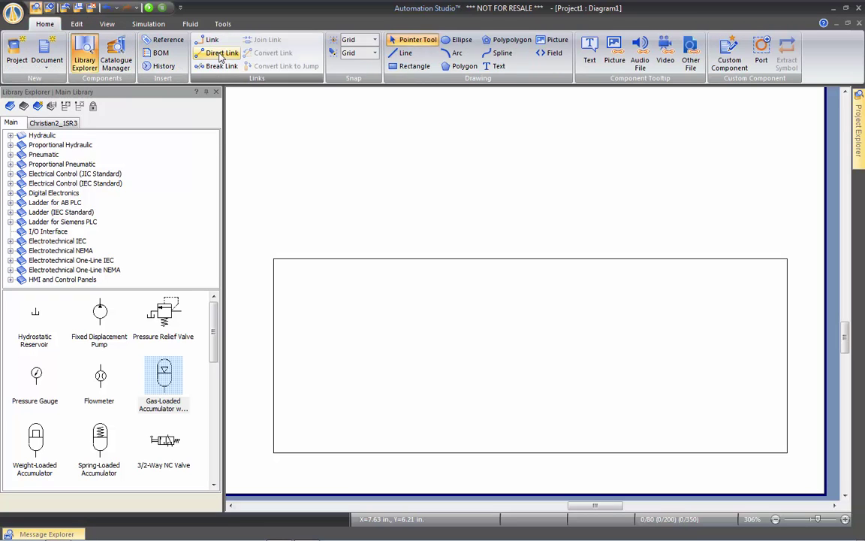
left_click(557, 39)
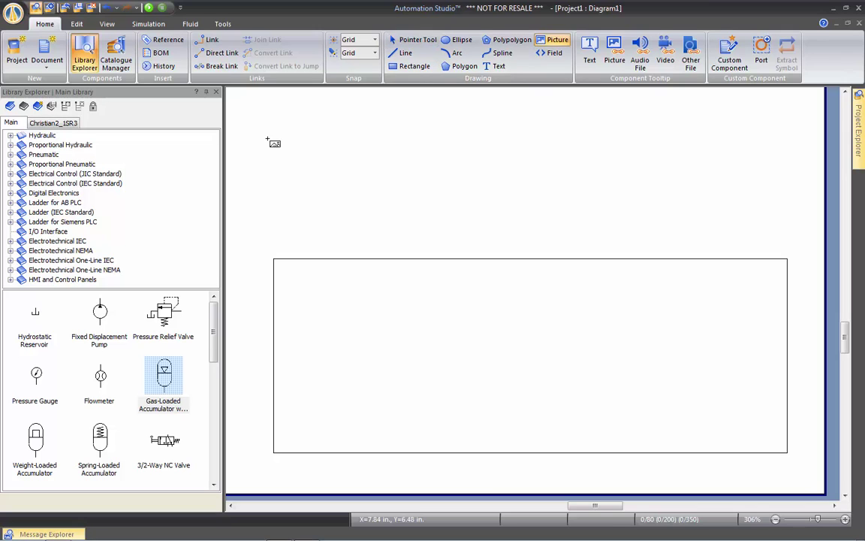
left_click_drag(273, 134, 409, 243)
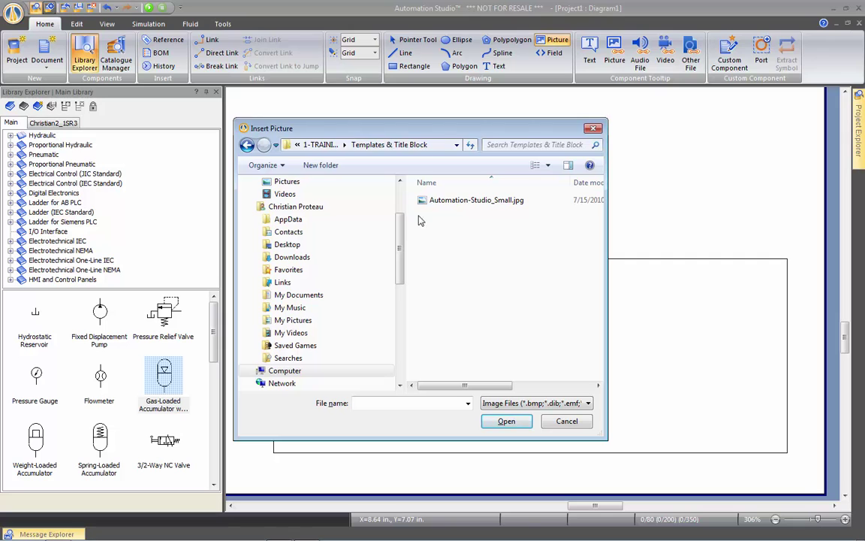
double_click(420, 199)
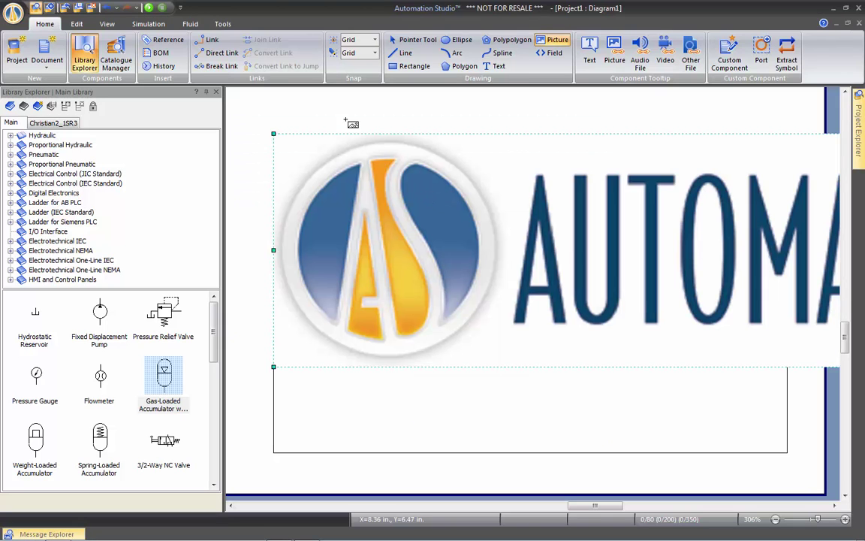
key("Escape")
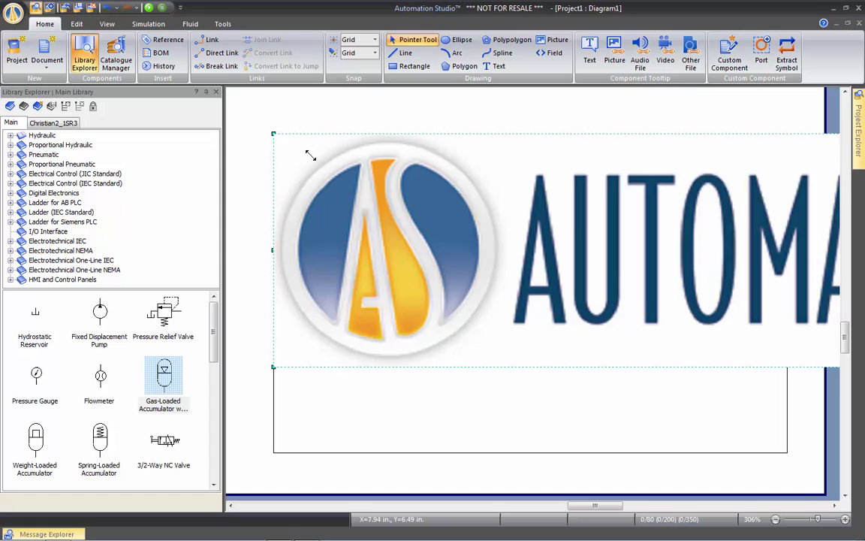
Shrink the logo and move it into the rectangle's top-left corner
left_click_drag(310, 155, 727, 330)
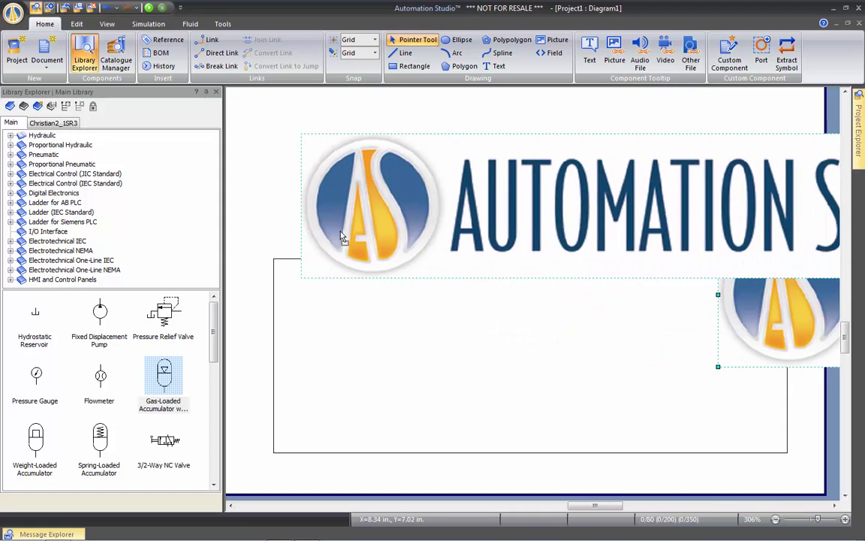
key("ctrl+z")
left_click_drag(286, 134, 709, 289)
left_click_drag(736, 238, 305, 282)
left_click_drag(590, 321, 522, 305)
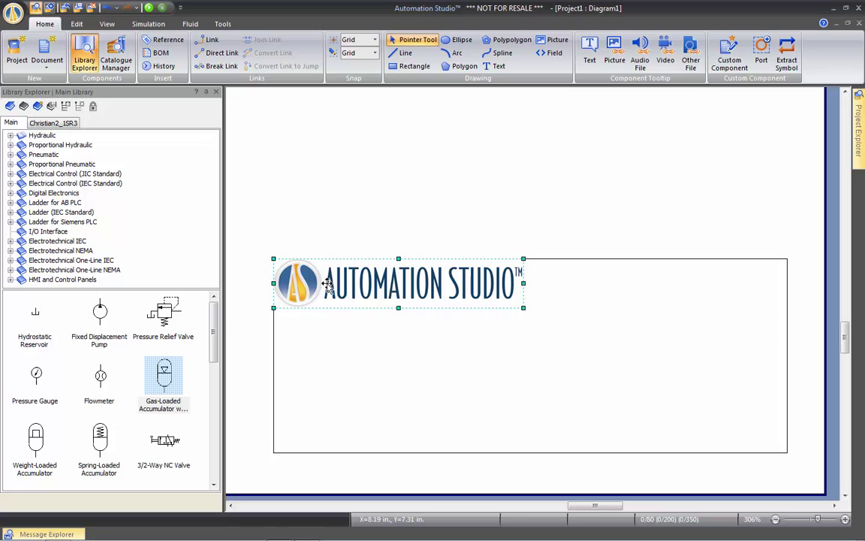
left_click_drag(326, 284, 340, 319)
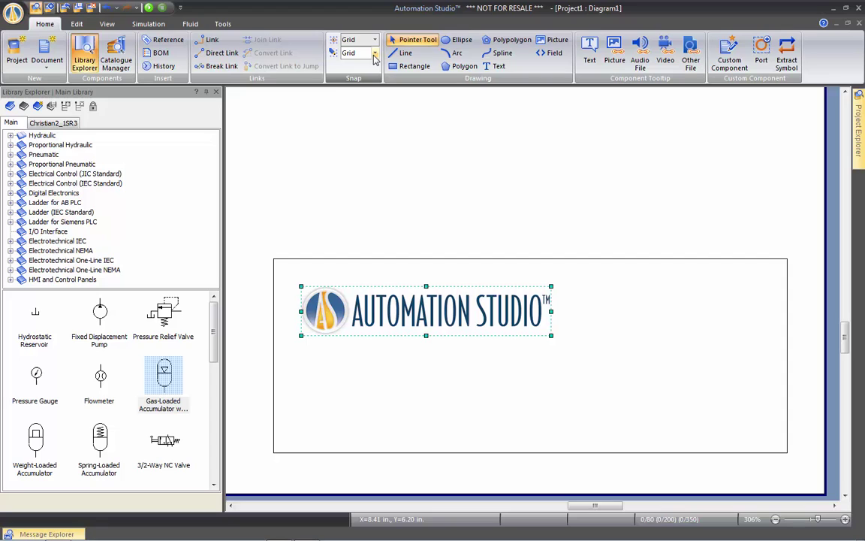
Set snap spacing to 1/20 and fine-position the logo at the top-left
left_click(375, 58)
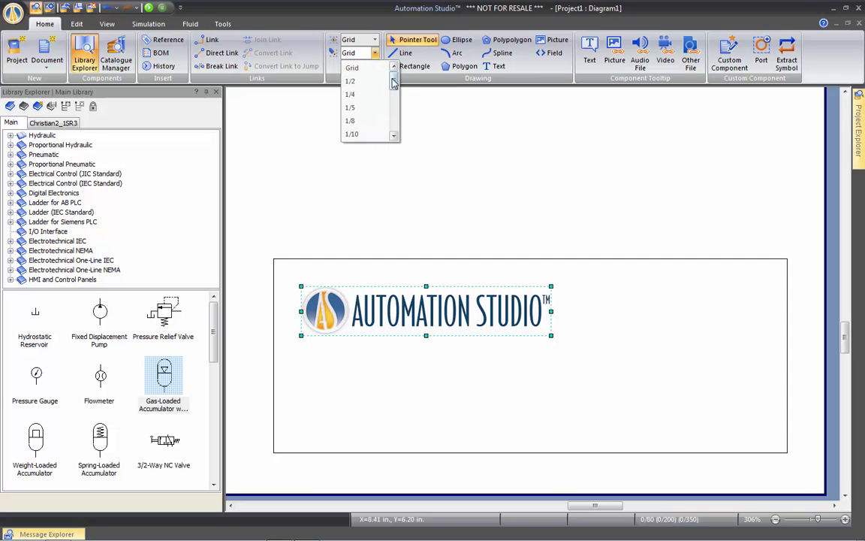
left_click_drag(392, 73, 393, 129)
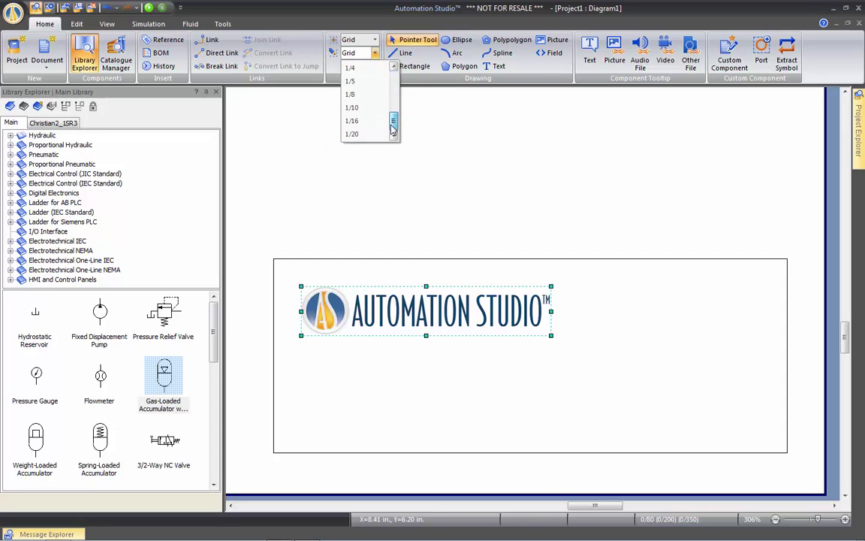
left_click(352, 135)
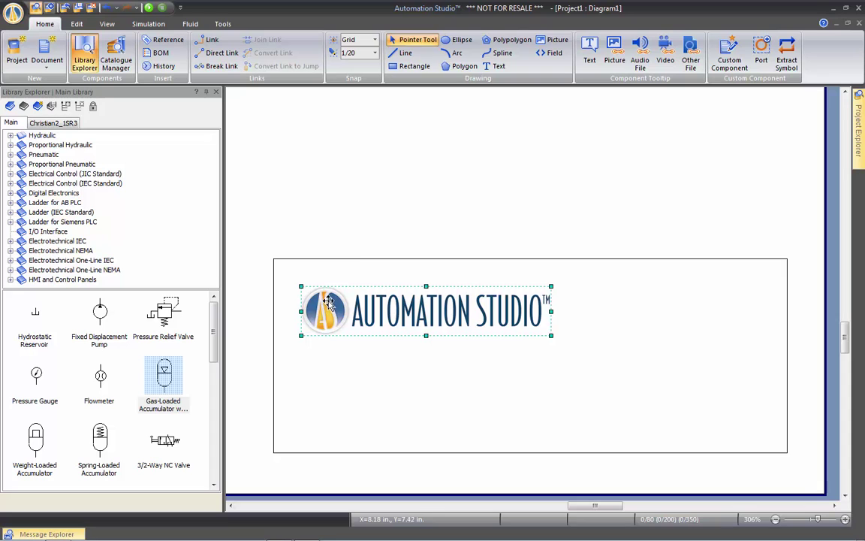
left_click_drag(328, 300, 308, 292)
Draw a horizontal line across the title block just under the logo
left_click(334, 244)
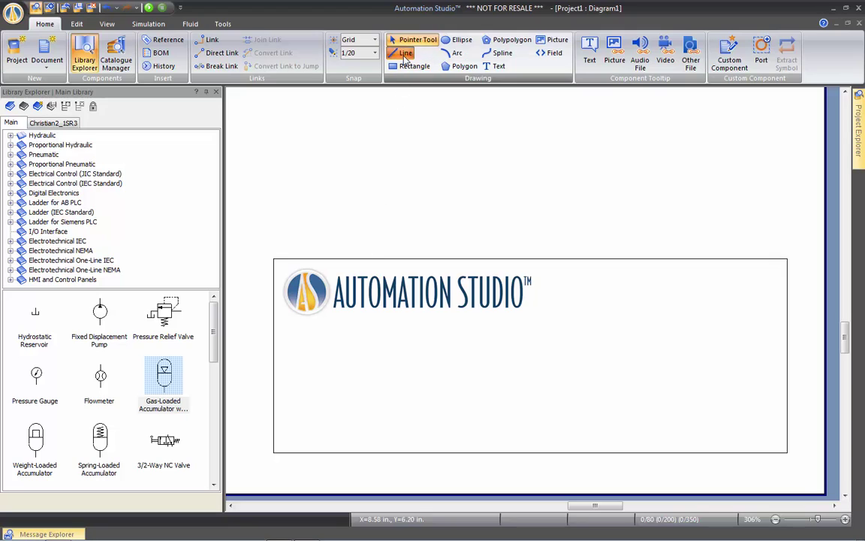
left_click(405, 54)
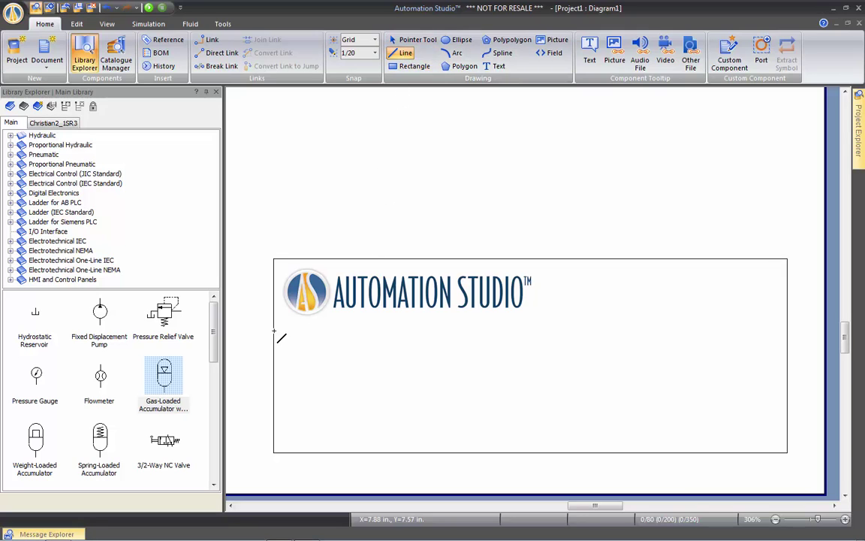
left_click_drag(275, 330, 788, 345)
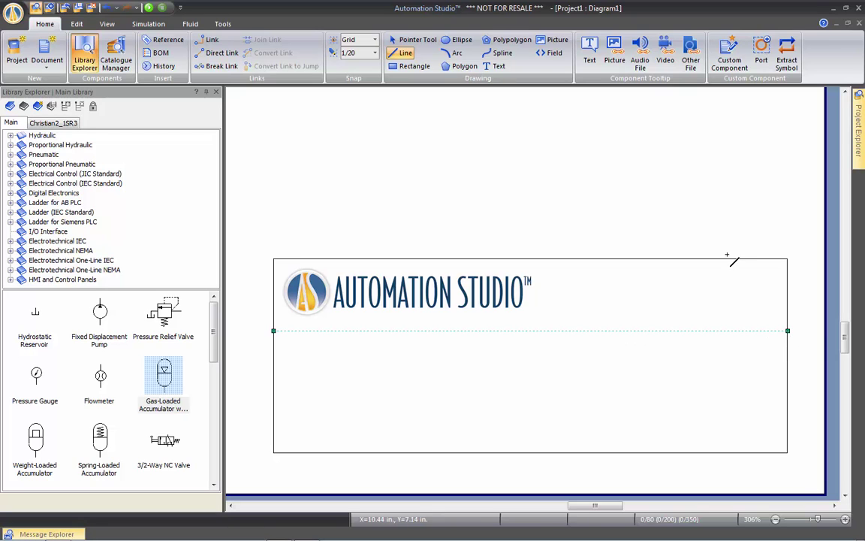
key("Escape")
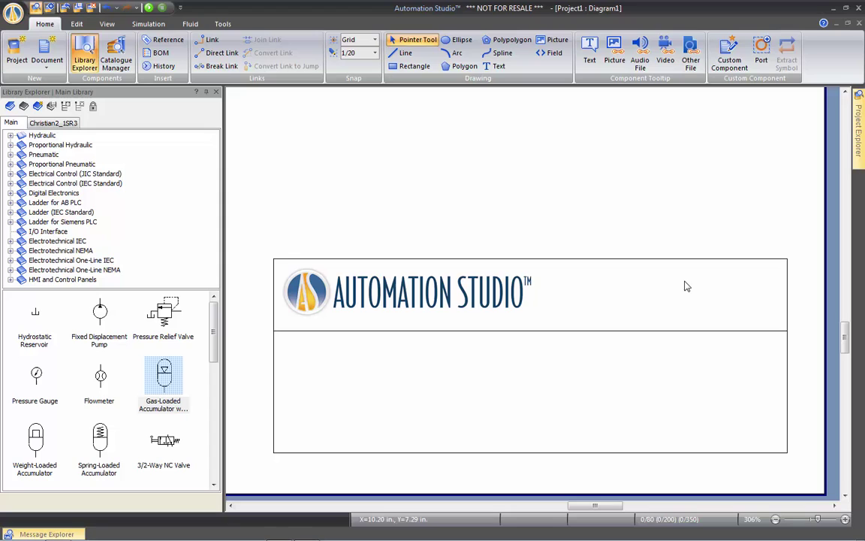
Add a 'Last Saved Date' text box beside the logo and colour it red
left_click(496, 66)
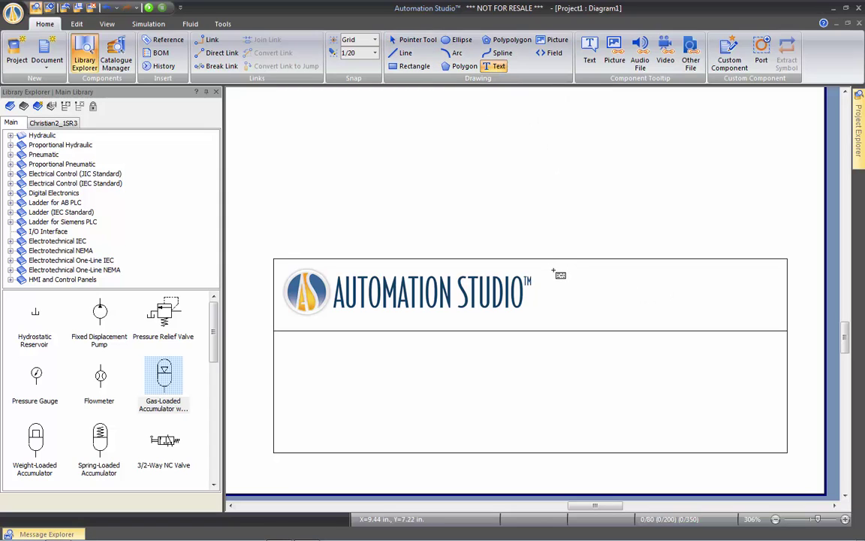
left_click_drag(550, 269, 777, 288)
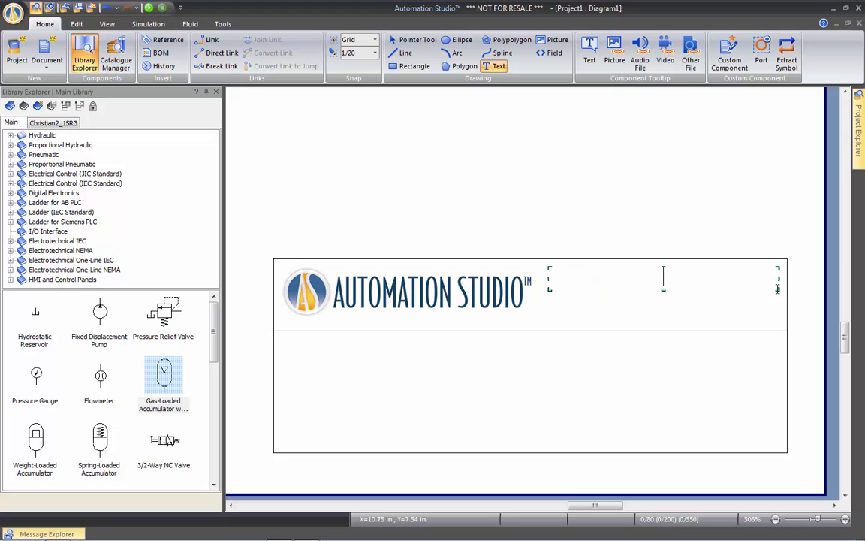
type("Last Saved Date")
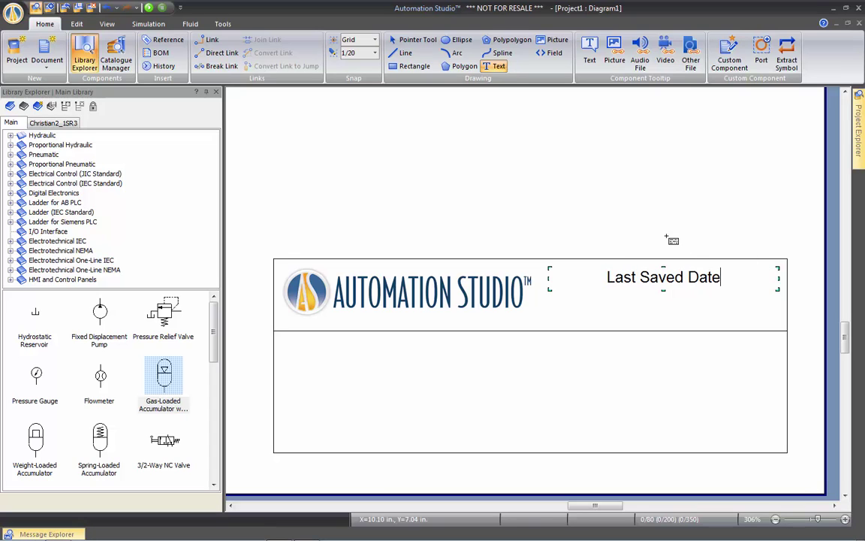
key("Escape")
left_click(655, 278)
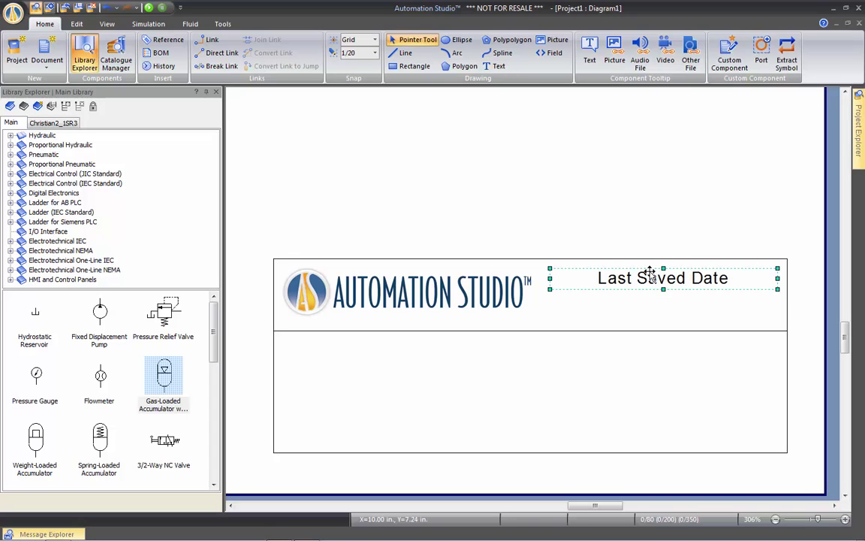
left_click(77, 23)
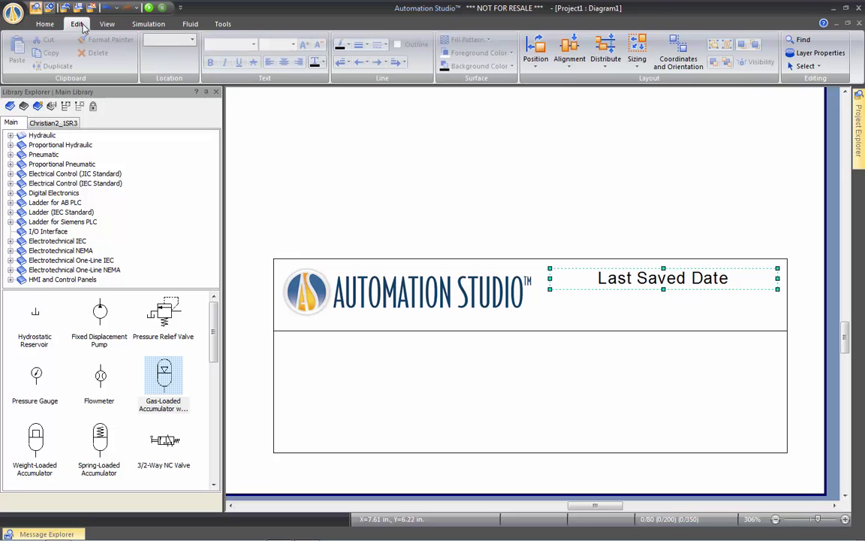
left_click(323, 62)
left_click(324, 152)
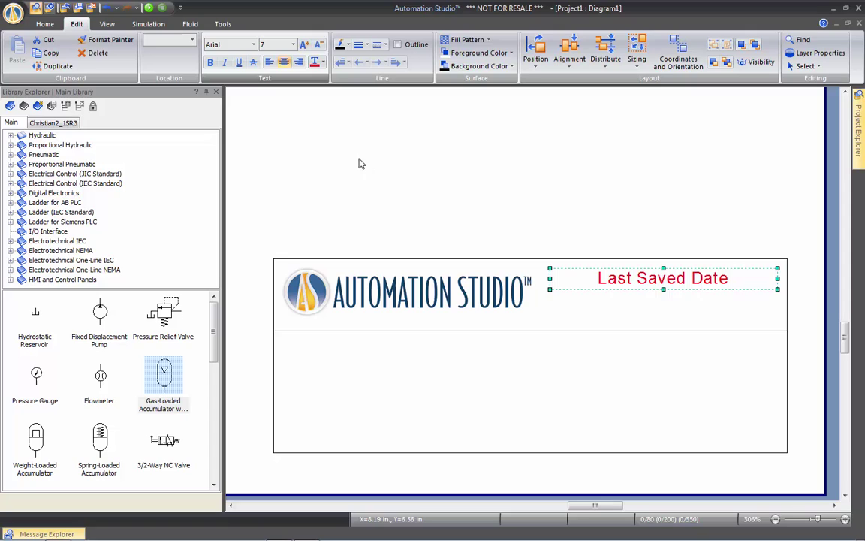
left_click(471, 188)
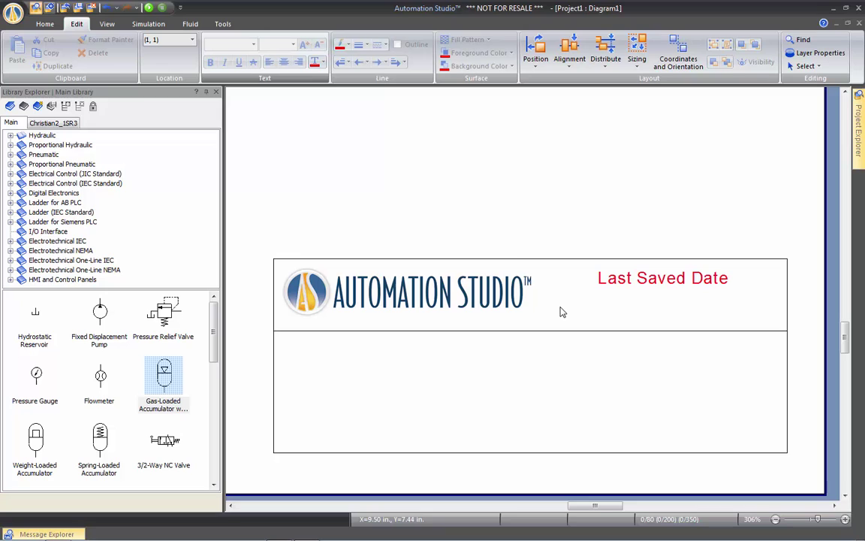
Place a Current Diagram Saved date field below the Last Saved Date label
left_click(46, 24)
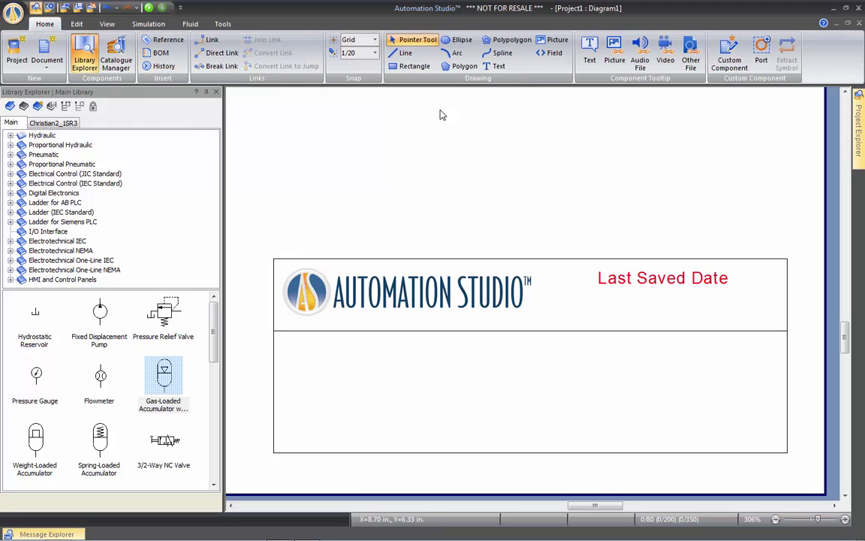
left_click(551, 54)
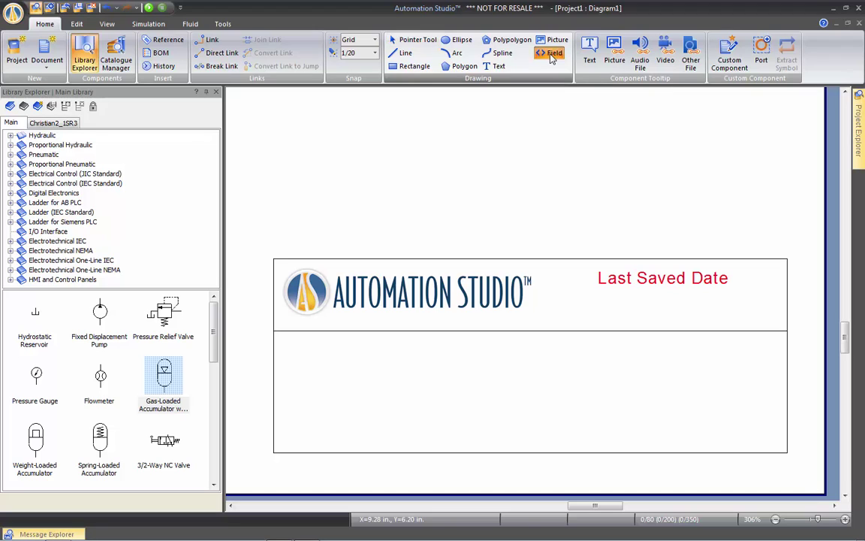
left_click_drag(538, 291, 778, 324)
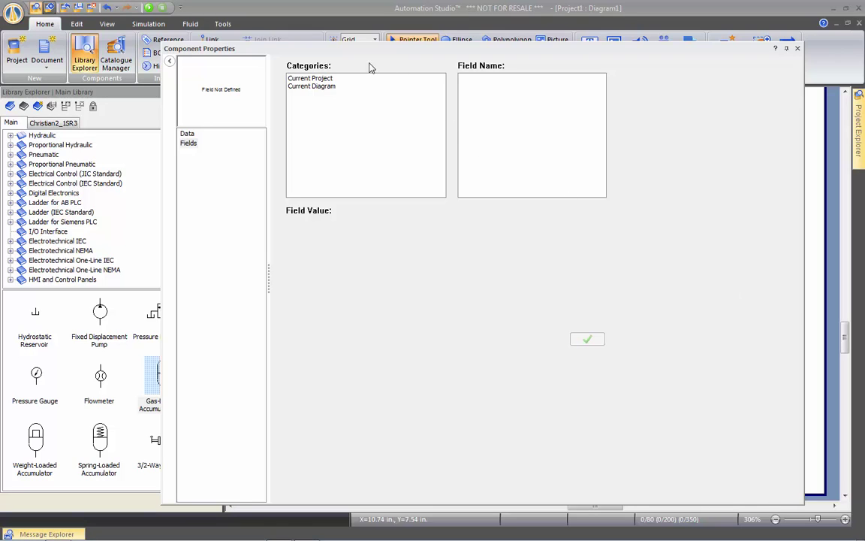
left_click(310, 86)
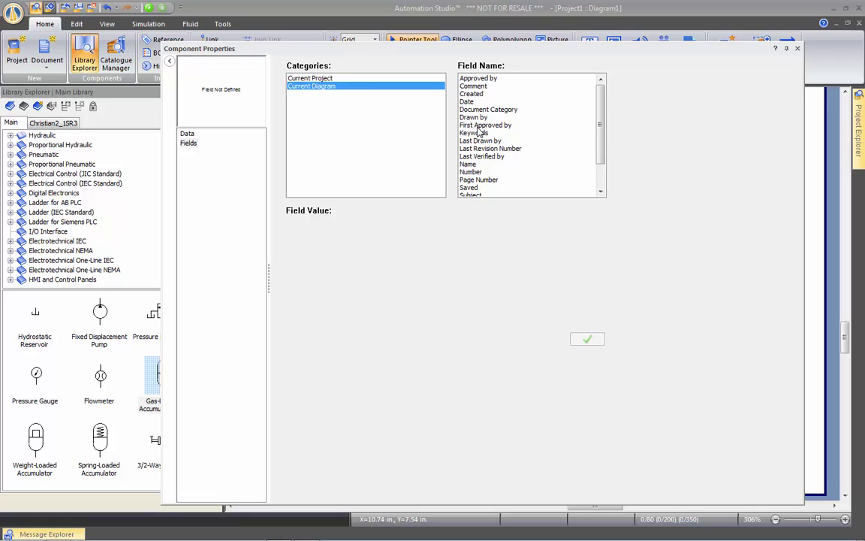
left_click(471, 188)
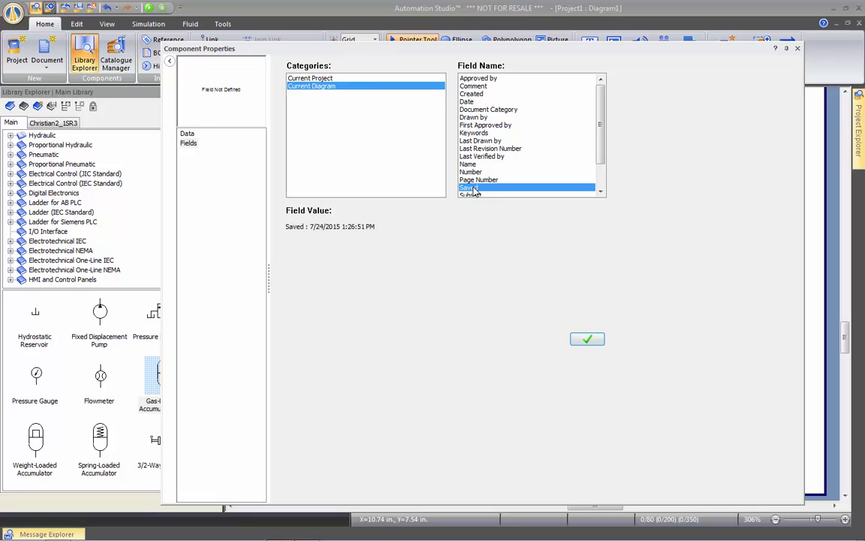
left_click(588, 340)
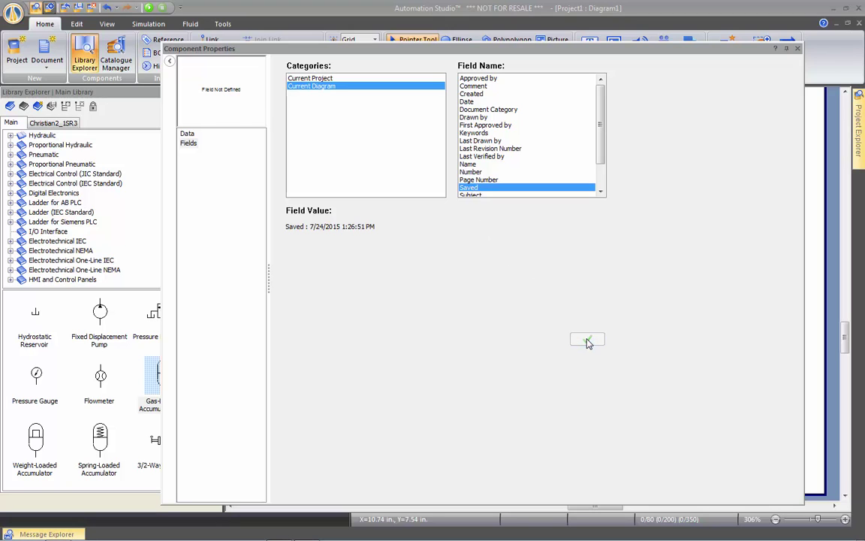
left_click(797, 50)
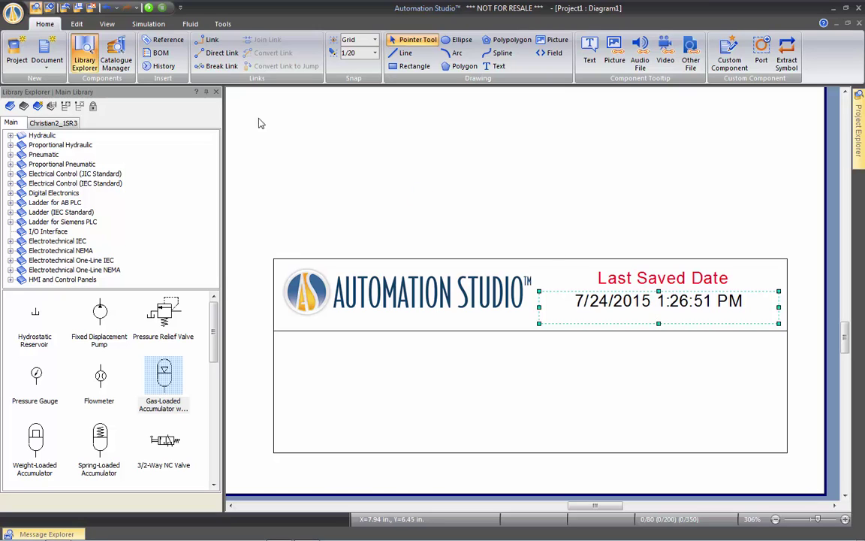
Make the saved-date field bold and grow its font two sizes
scroll(120, 56, "down", 1)
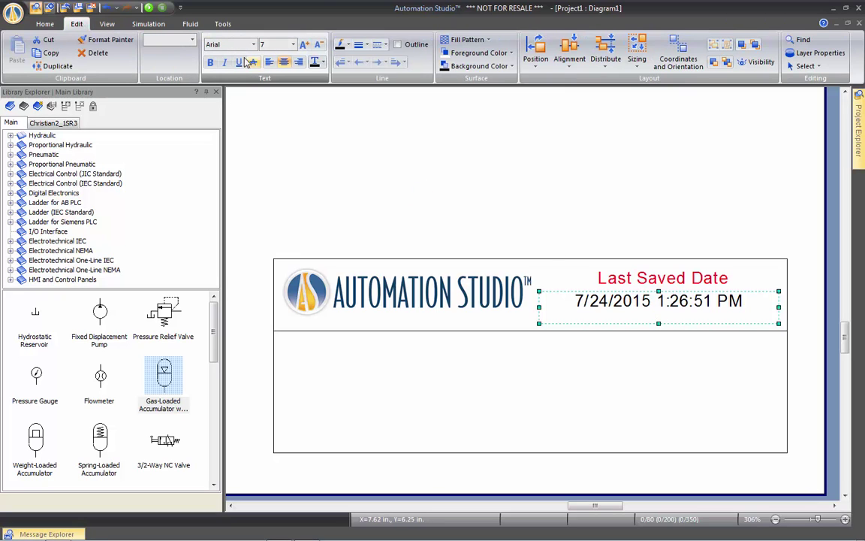
left_click(211, 61)
left_click(304, 45)
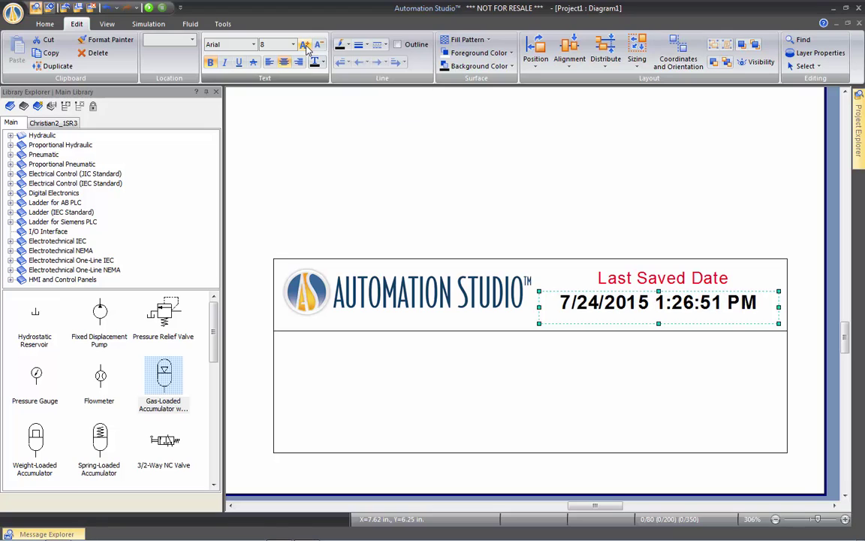
left_click(304, 45)
left_click(482, 173)
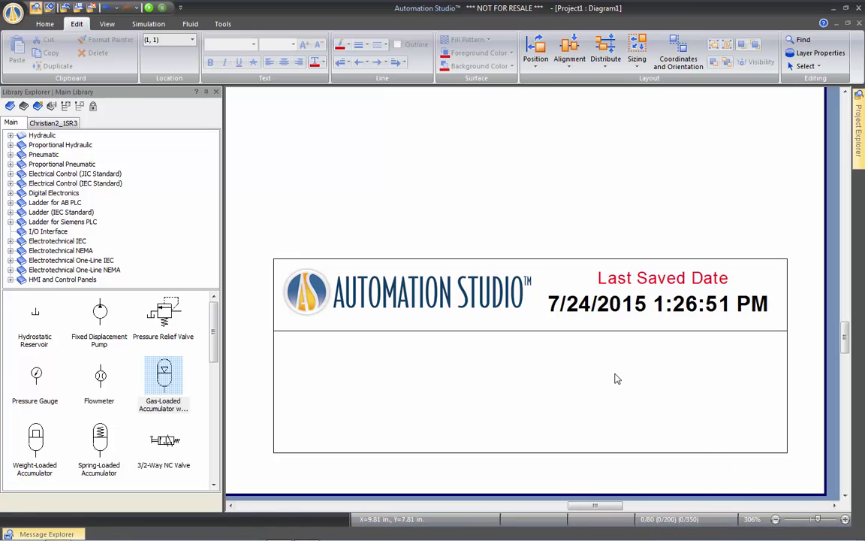
Save the project as test.prx, overwriting the existing file
left_click(15, 13)
mouse_move(24, 39)
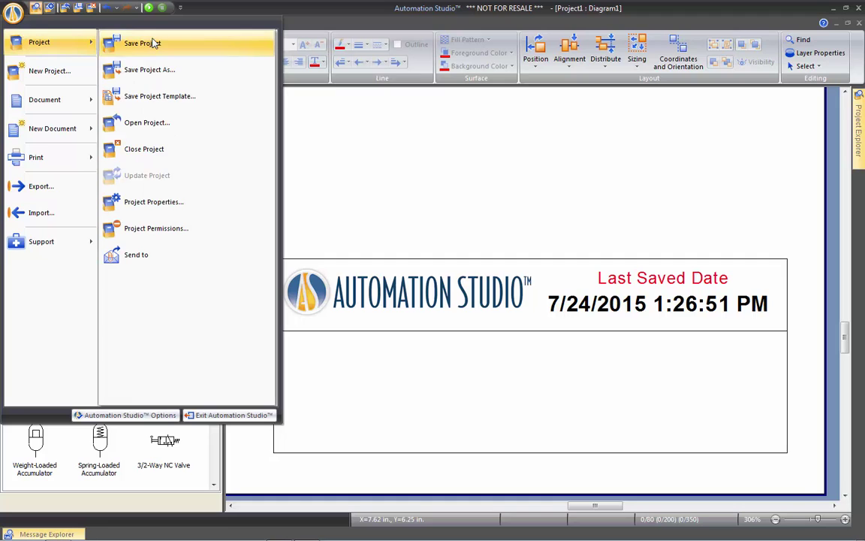
left_click(142, 69)
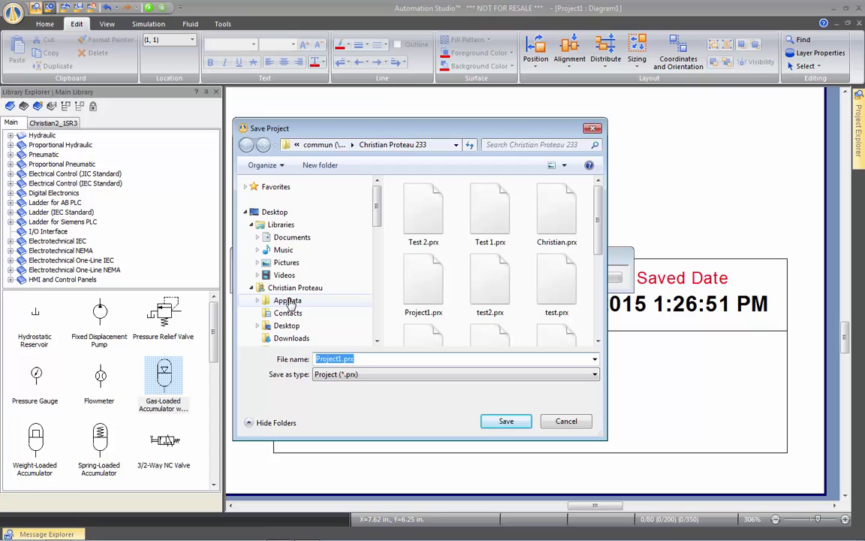
type("Tes")
key("Return")
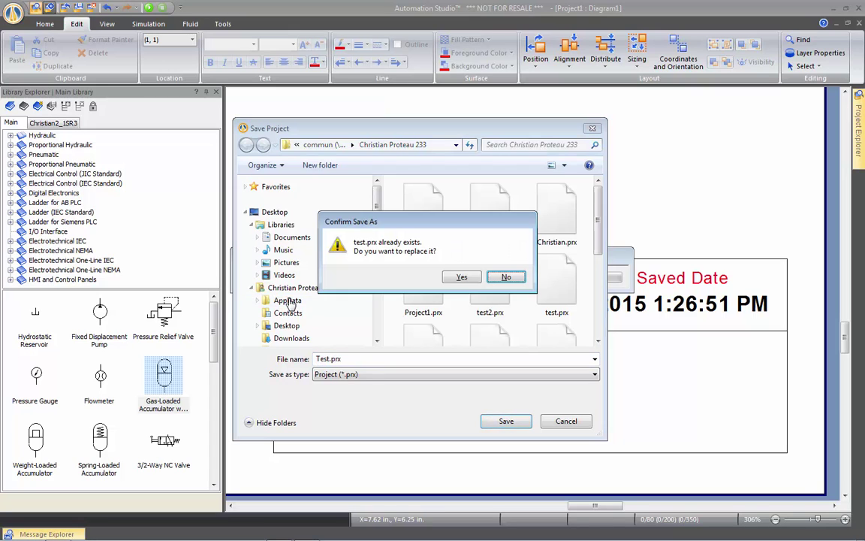
key("y")
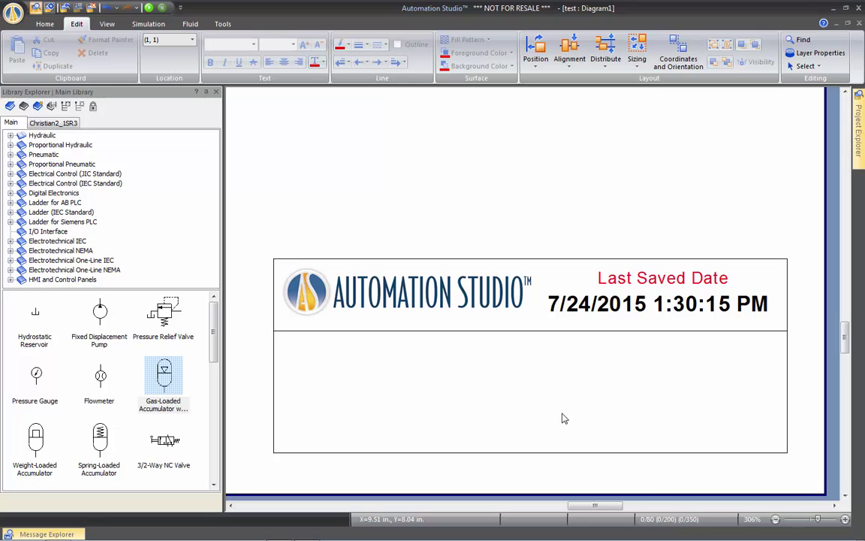
Copy the label into the lower section as a left-aligned, blue 'Drawn by :' label
left_click(642, 281)
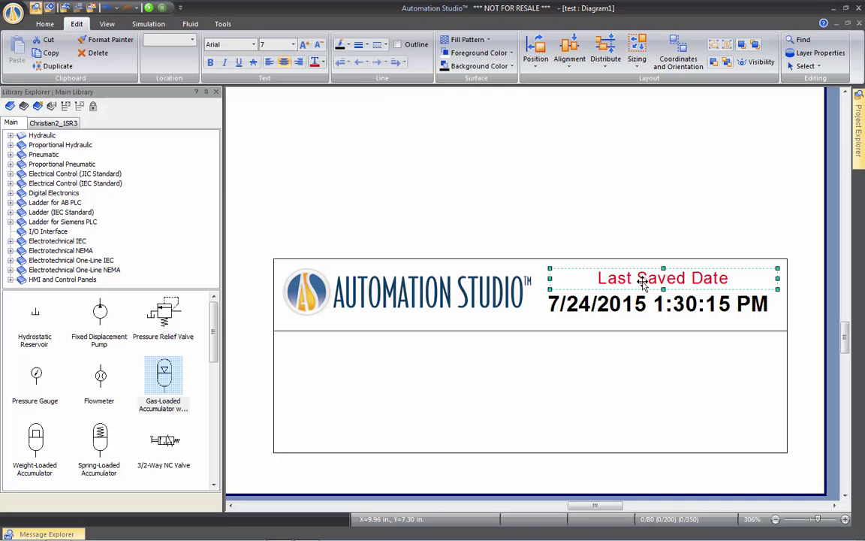
left_click_drag(642, 282, 396, 348)
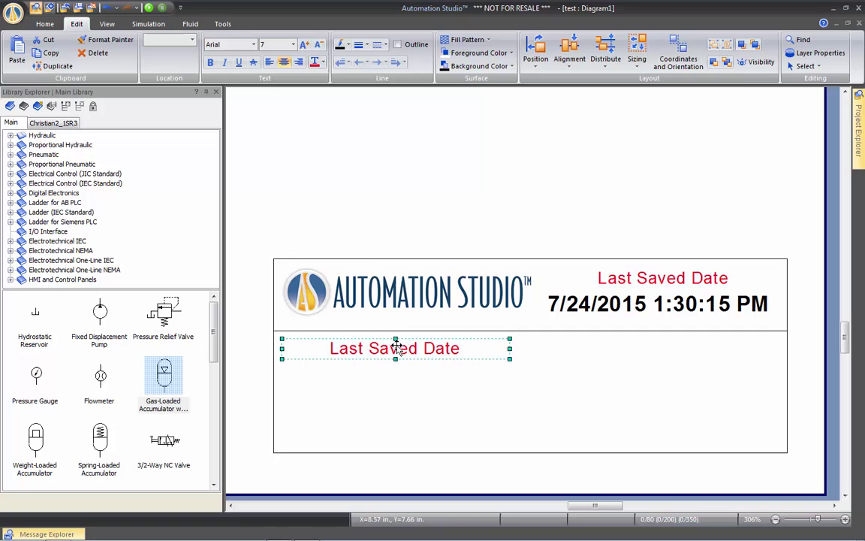
left_click(269, 63)
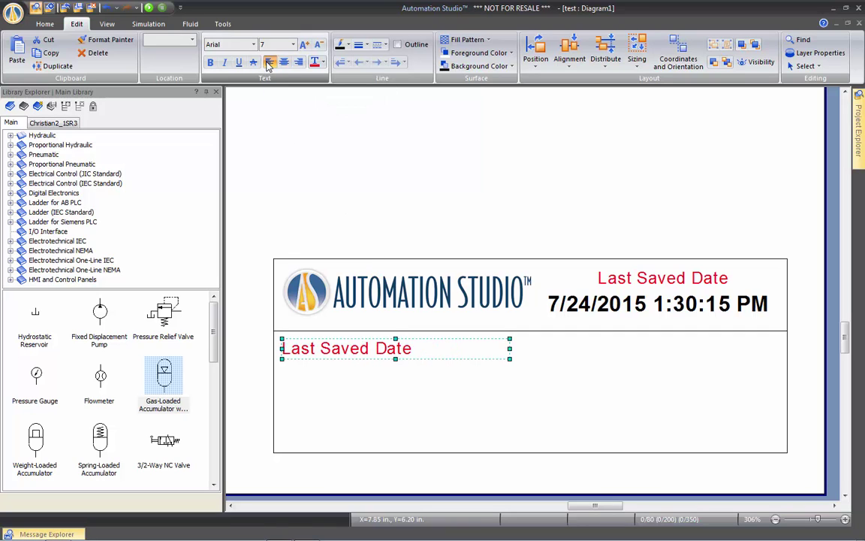
left_click(320, 62)
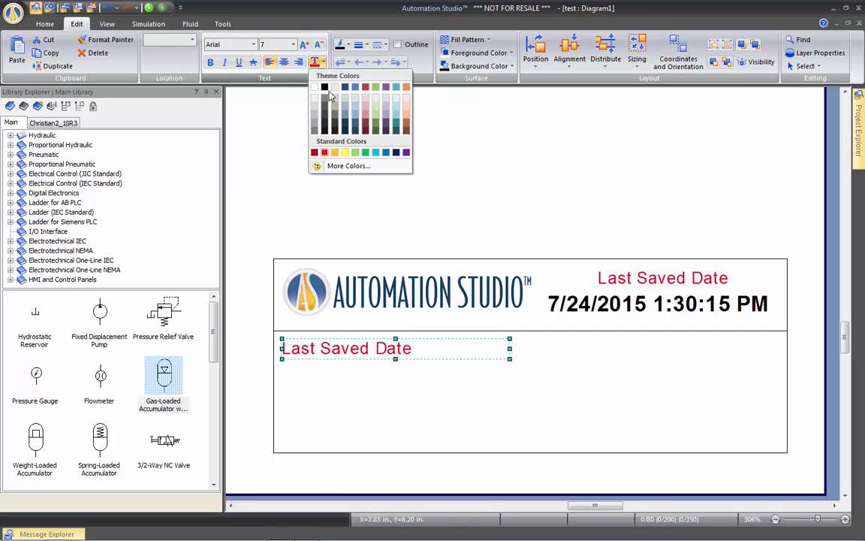
left_click(345, 130)
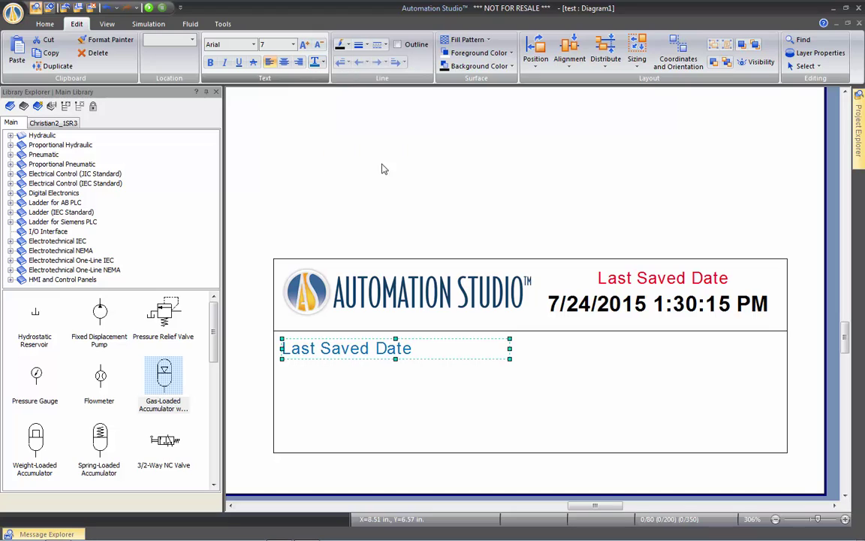
double_click(347, 350)
type("Drawn by :")
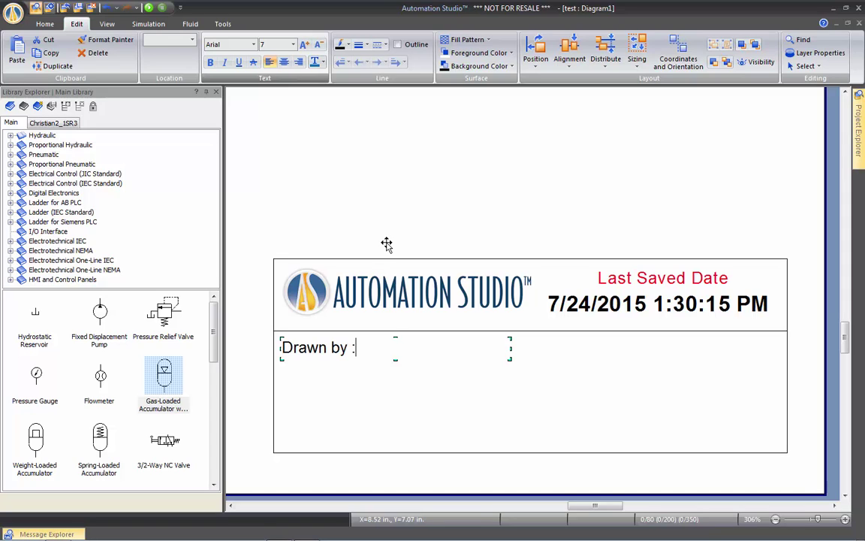
left_click(386, 244)
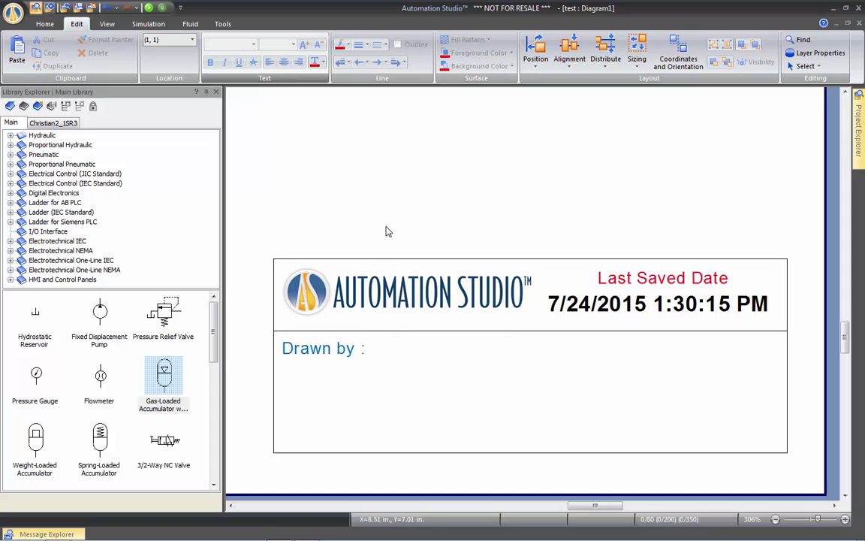
Place a field under 'Drawn by :' bound to the Current Diagram's Drawn by property
left_click(45, 25)
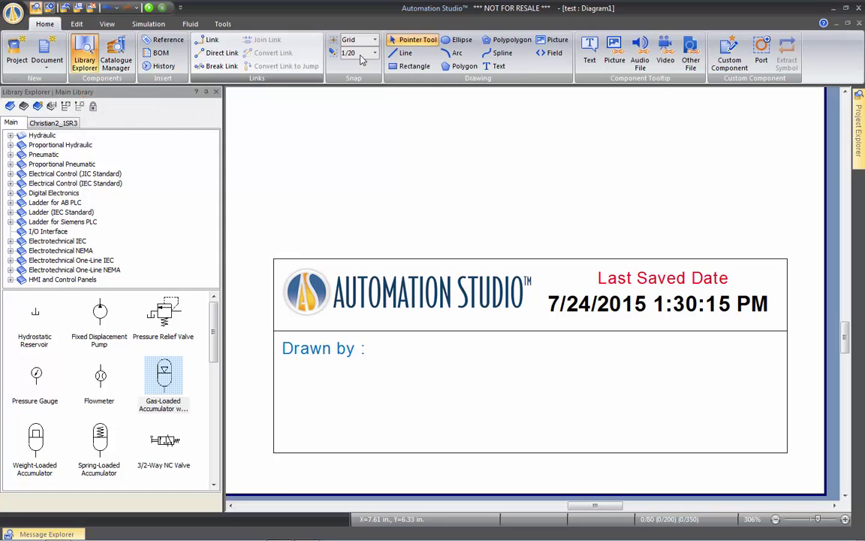
left_click(550, 53)
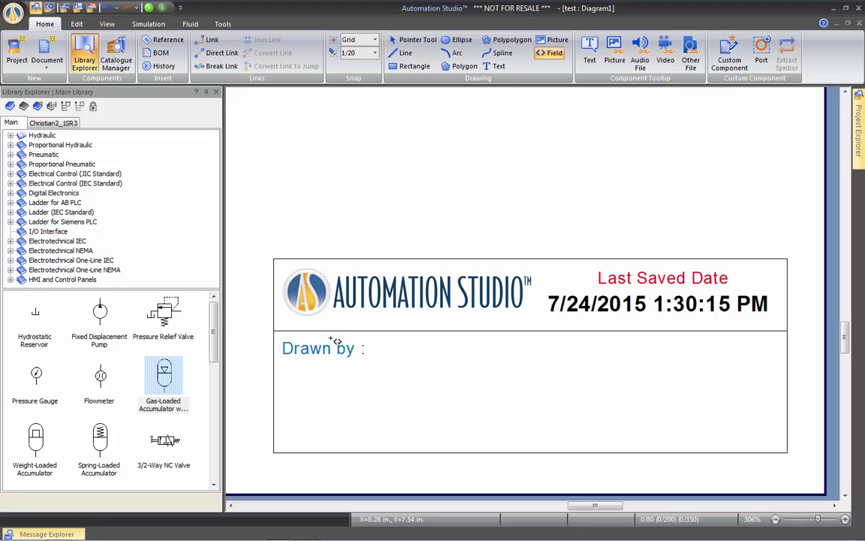
mouse_move(285, 369)
left_mouse_down()
mouse_move(643, 420)
mouse_move(778, 421)
left_mouse_up()
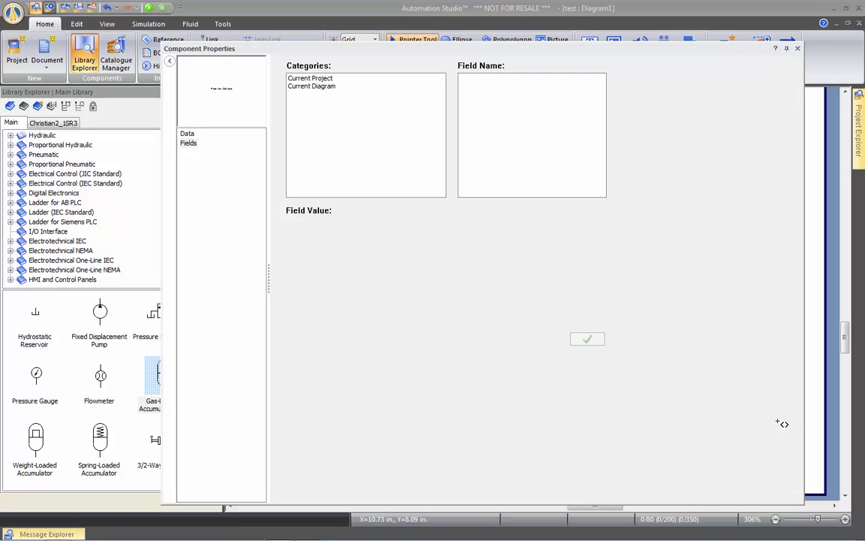
left_click(312, 86)
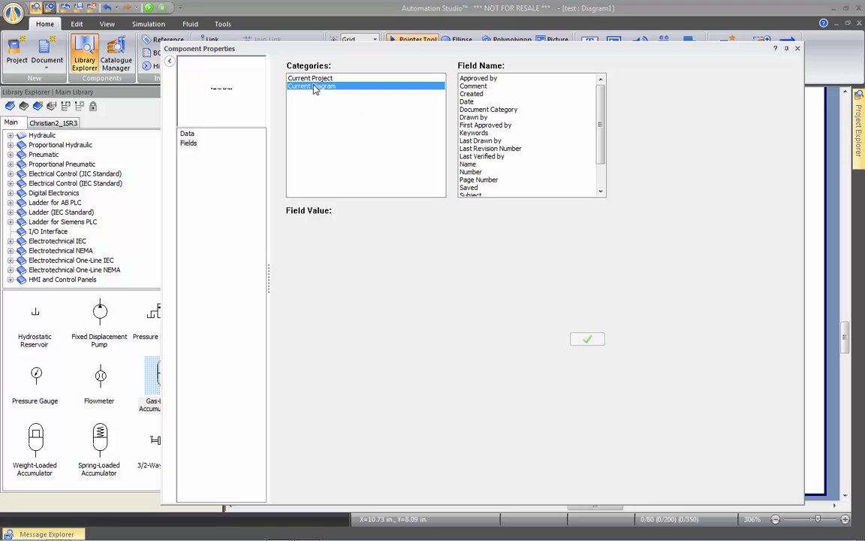
left_click(487, 118)
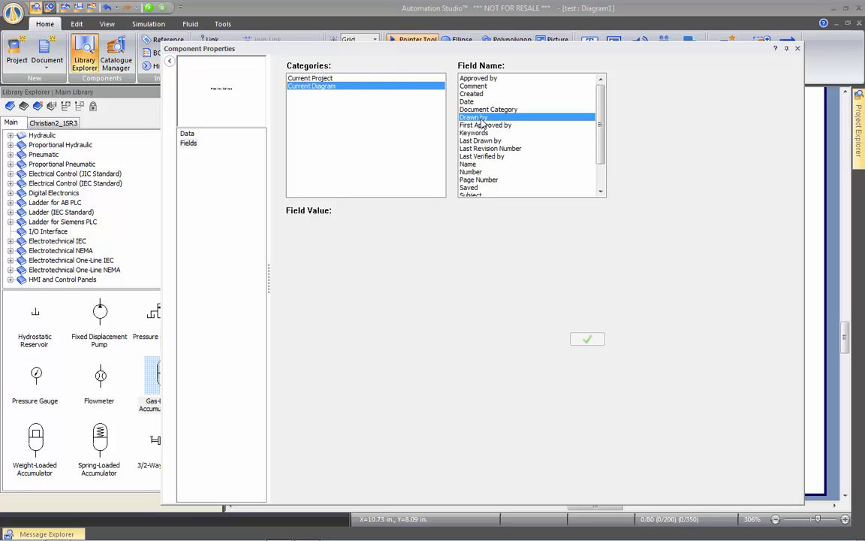
left_click(584, 342)
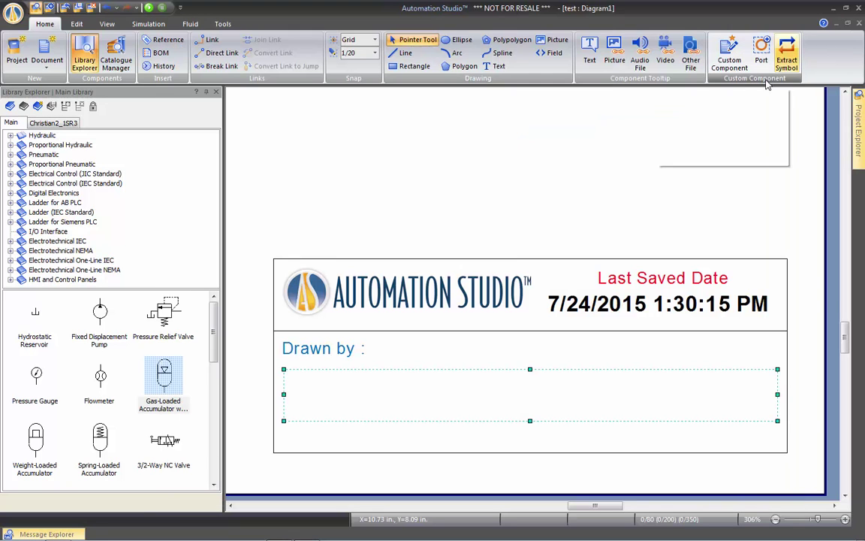
Enter Famic Technologies as the Drawn by value in the diagram's Document Properties
right_click(599, 192)
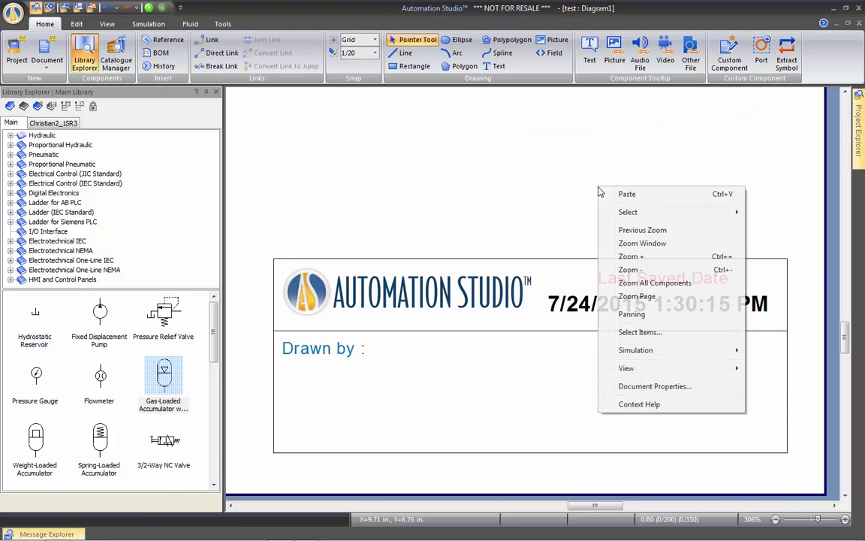
left_click(435, 406)
left_click(420, 229)
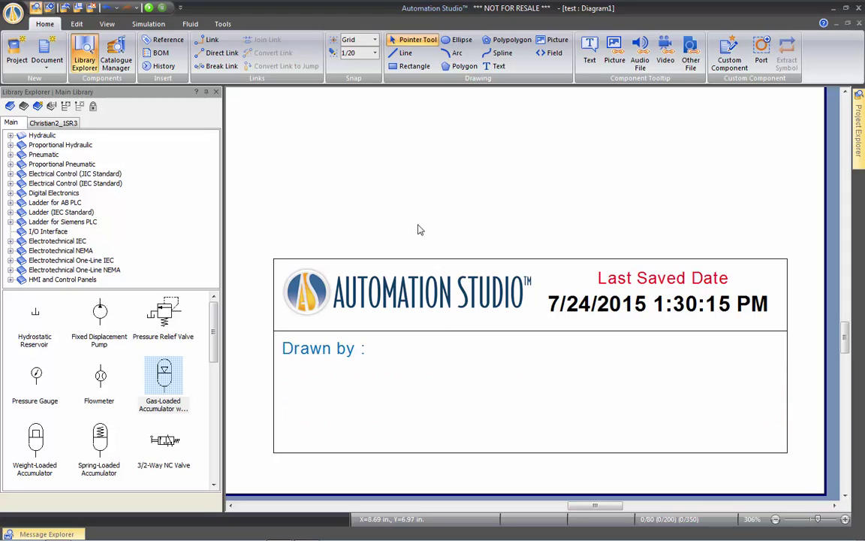
right_click(321, 171)
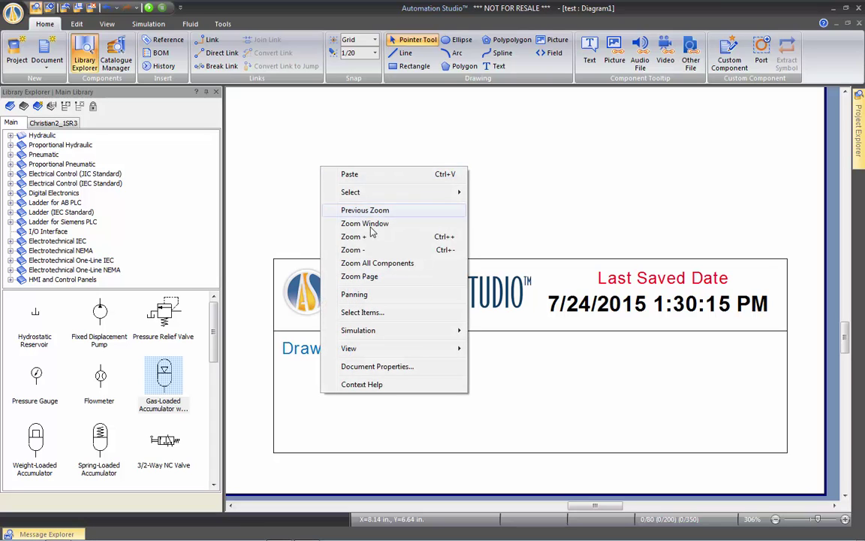
left_click(378, 366)
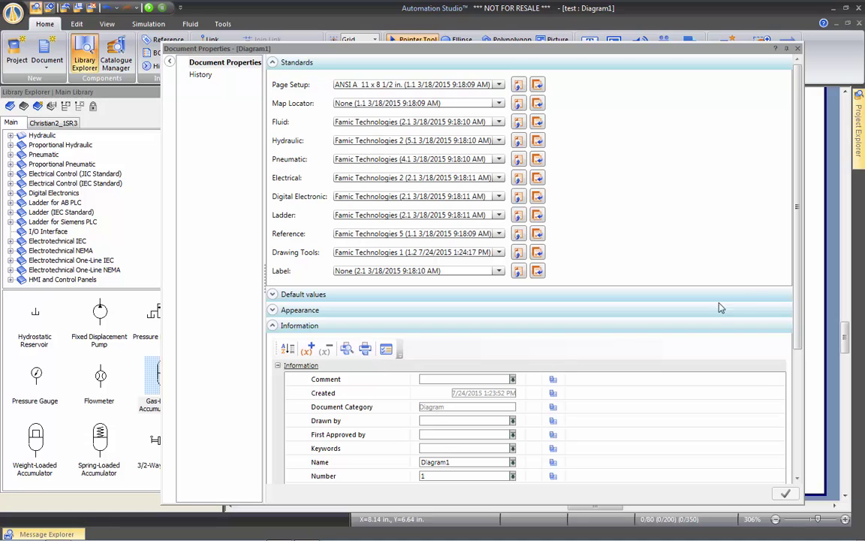
scroll(790, 276, "down", 3)
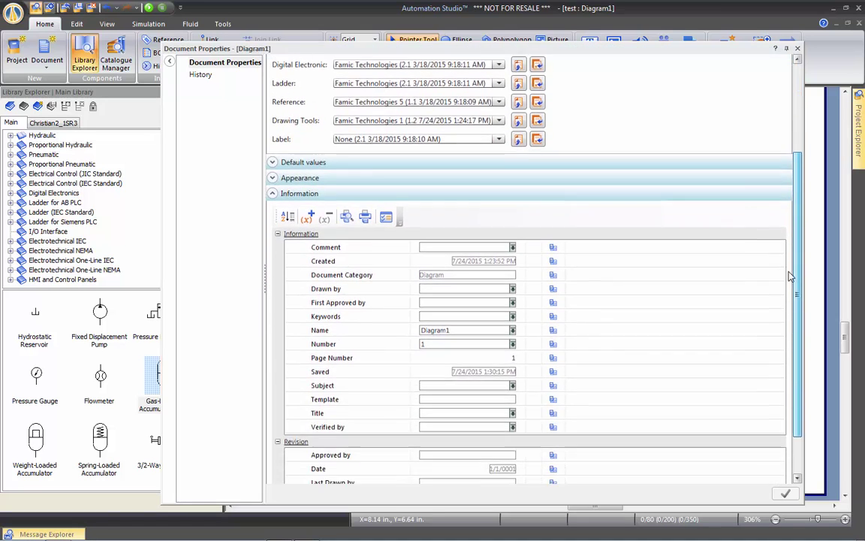
scroll(790, 276, "down", 2)
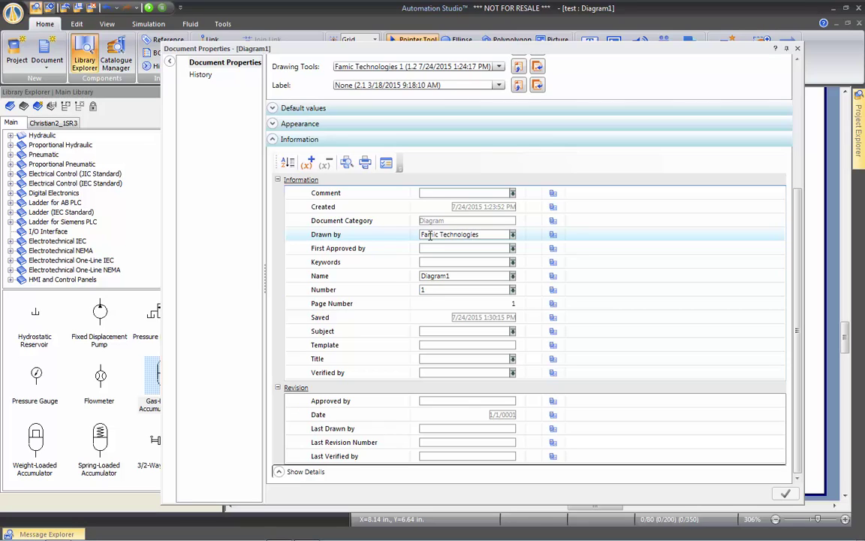
key("Tab")
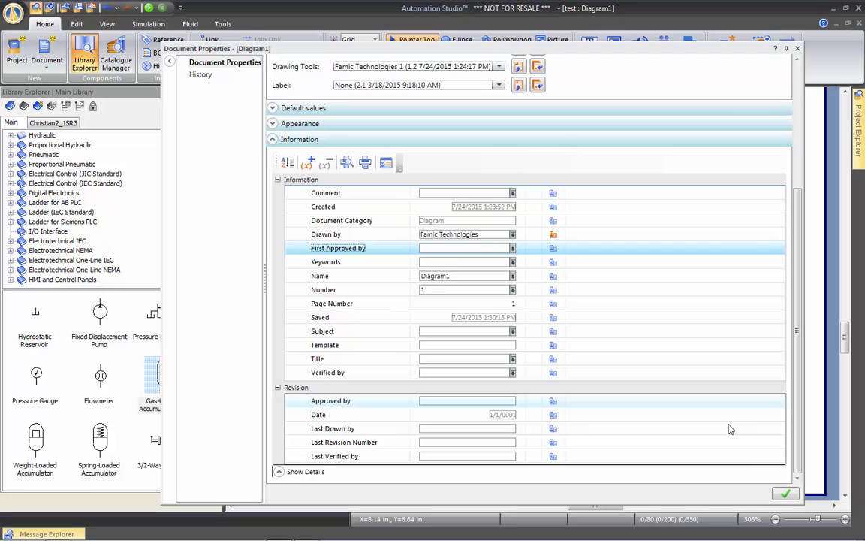
left_click(783, 494)
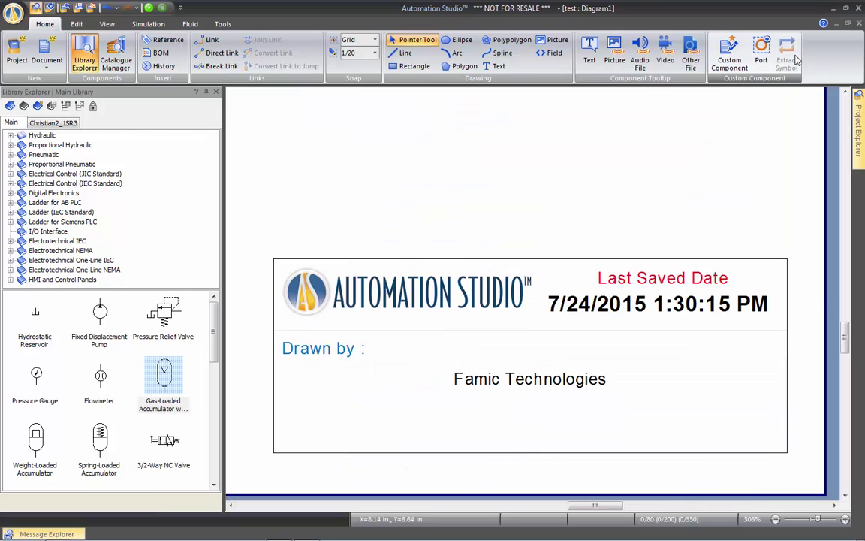
Grow the title-block Famic Technologies text to size 15 and make it bold
left_click(510, 379)
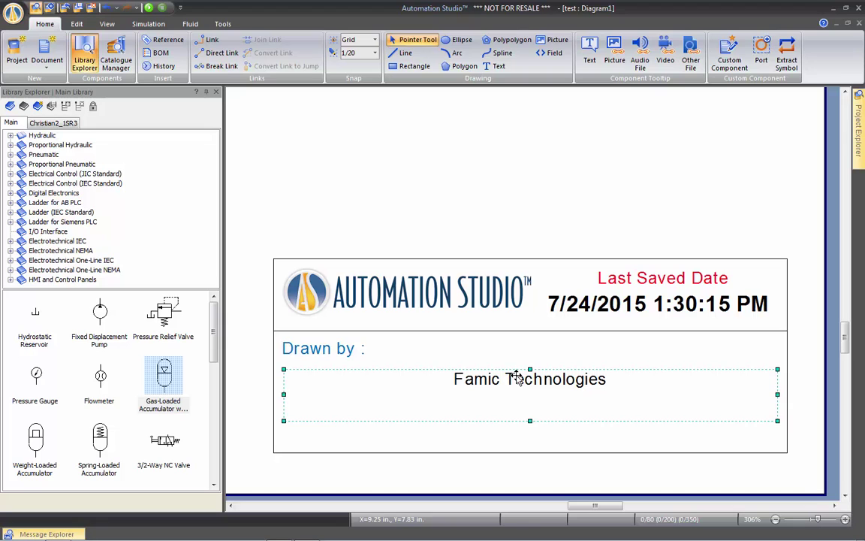
left_click(75, 23)
left_click(305, 46)
left_click(305, 45)
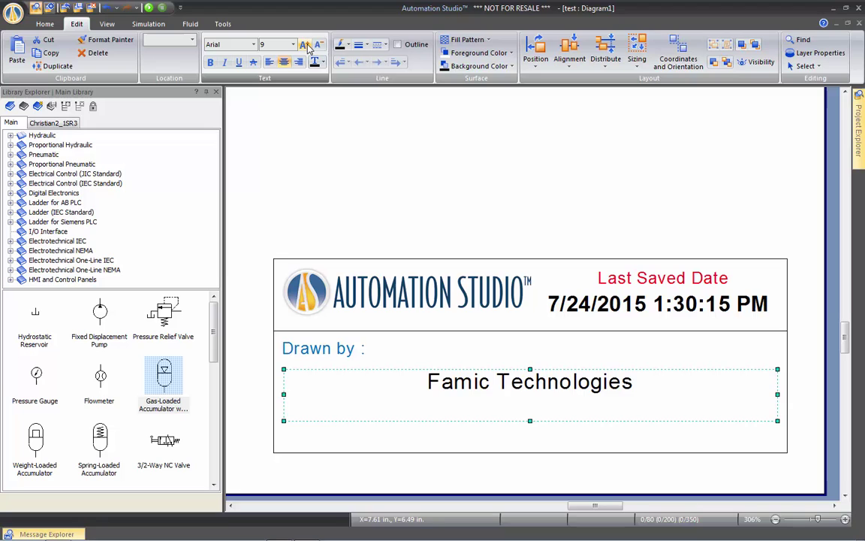
left_click(305, 46)
left_click(304, 46)
left_click(305, 45)
left_click(305, 46)
left_click(305, 46)
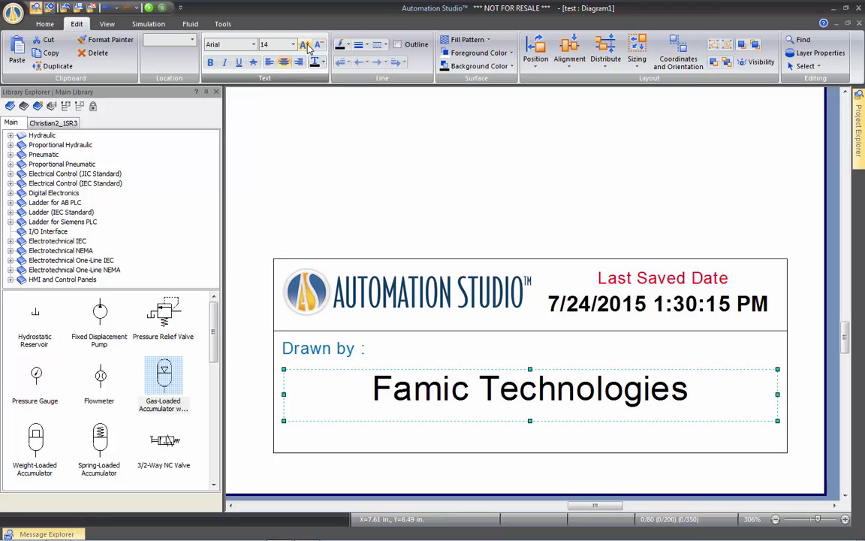
left_click(305, 46)
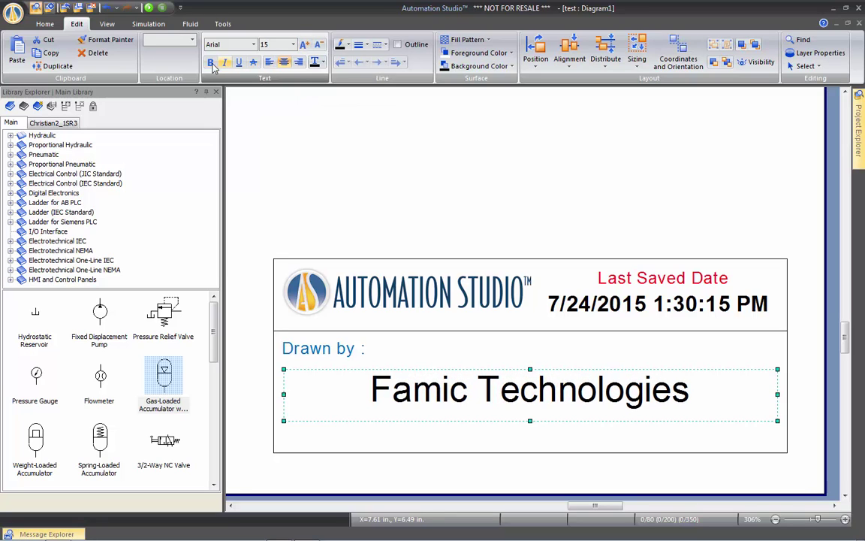
left_click(210, 61)
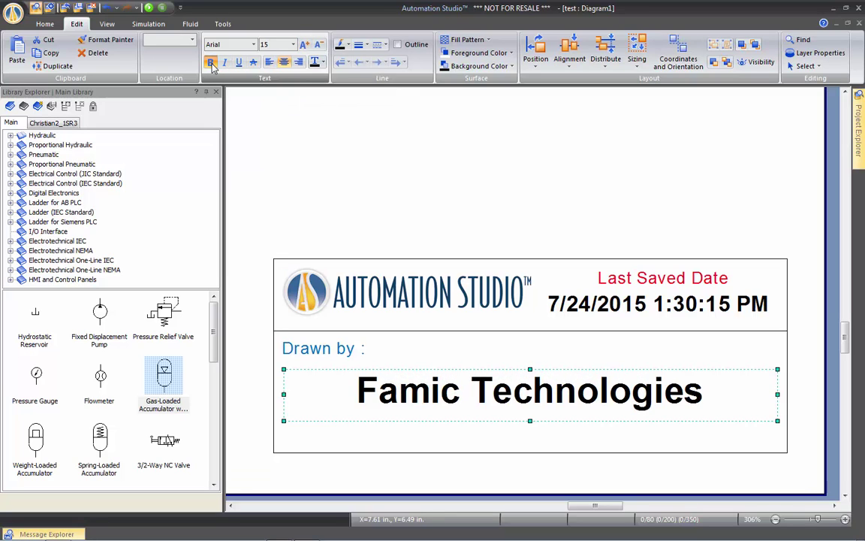
left_click(318, 150)
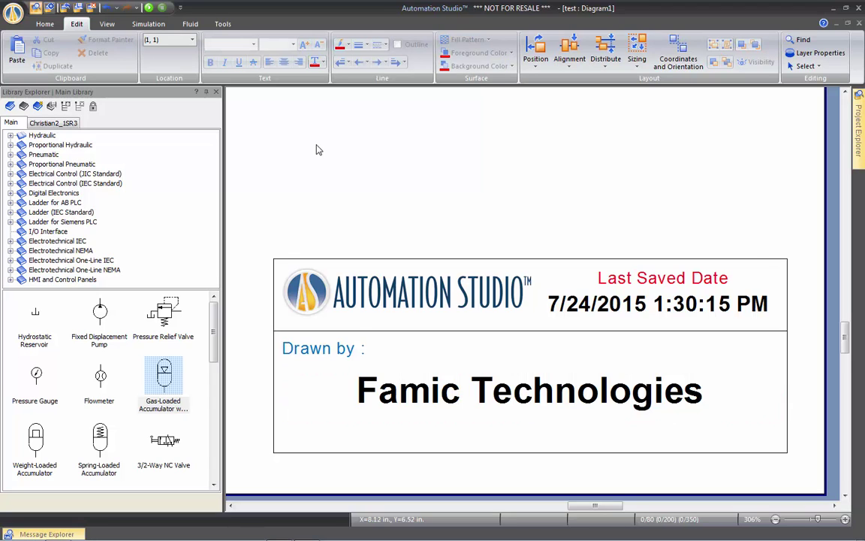
Place the Generic Group title block from the Christian2_1SR3 library onto the page
scroll(318, 150, "down", 4)
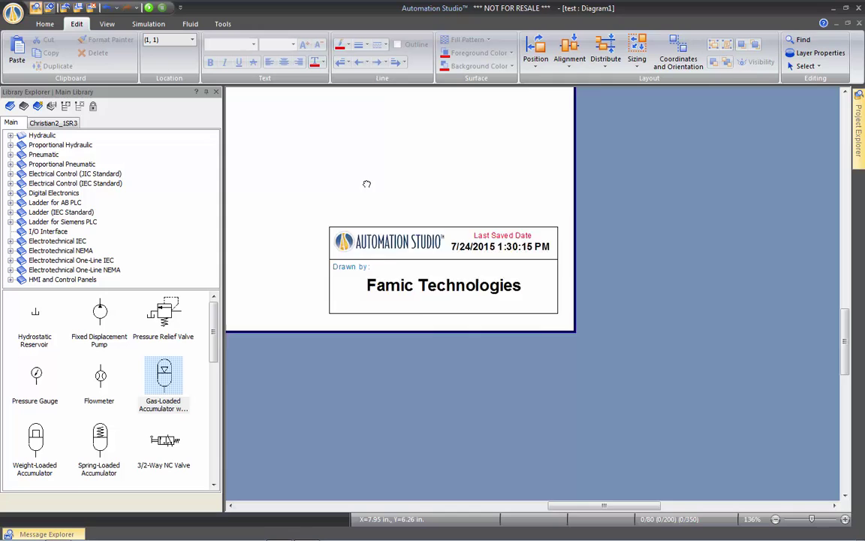
left_click_drag(367, 184, 524, 277)
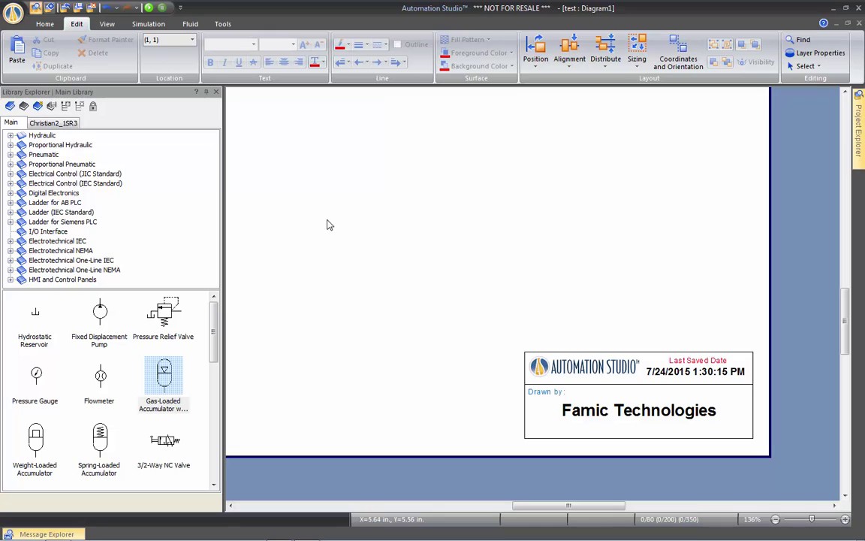
left_click(60, 124)
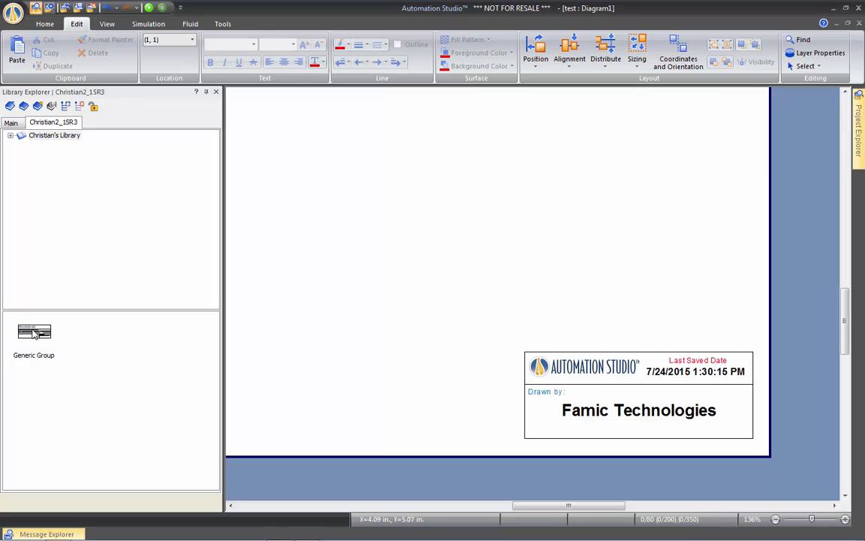
left_click_drag(34, 334, 583, 237)
scroll(584, 237, "up", 2)
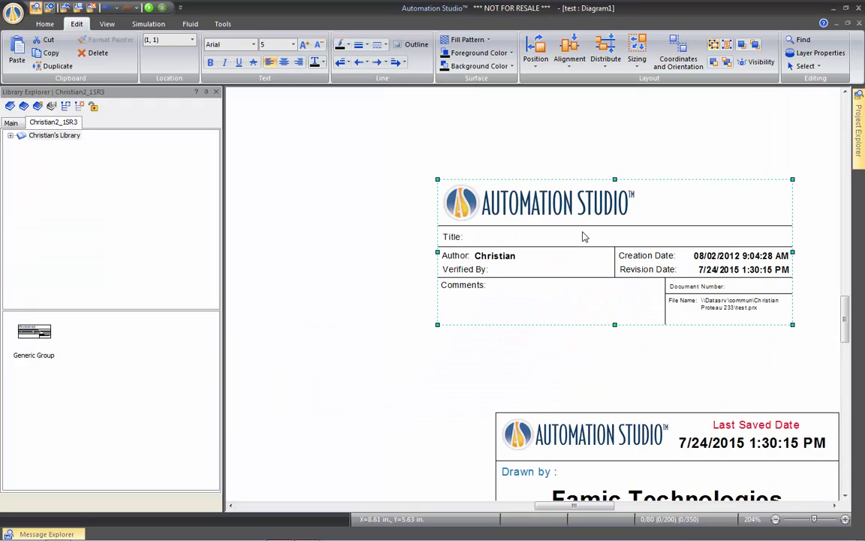
left_click(356, 225)
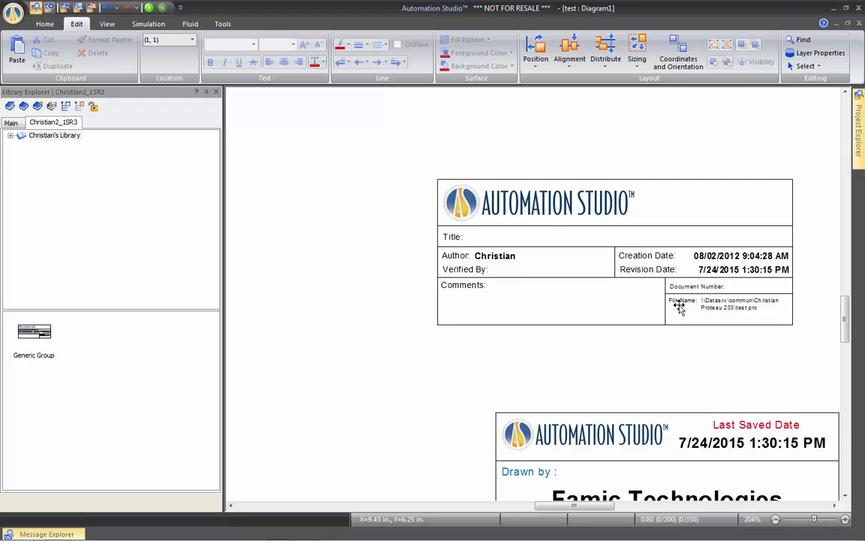
Delete the placed Generic Group title block and use Zoom Page to fit the whole page
left_click(628, 253)
key("Delete")
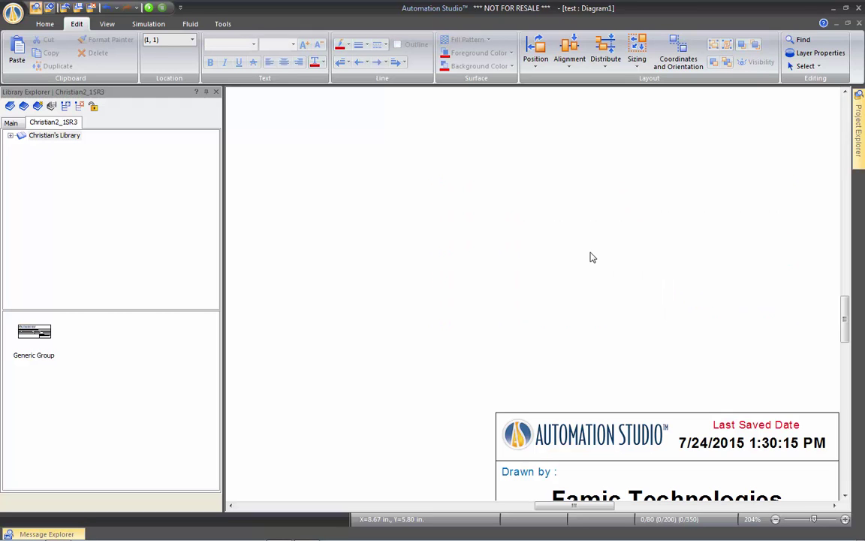
left_click_drag(590, 301, 569, 228)
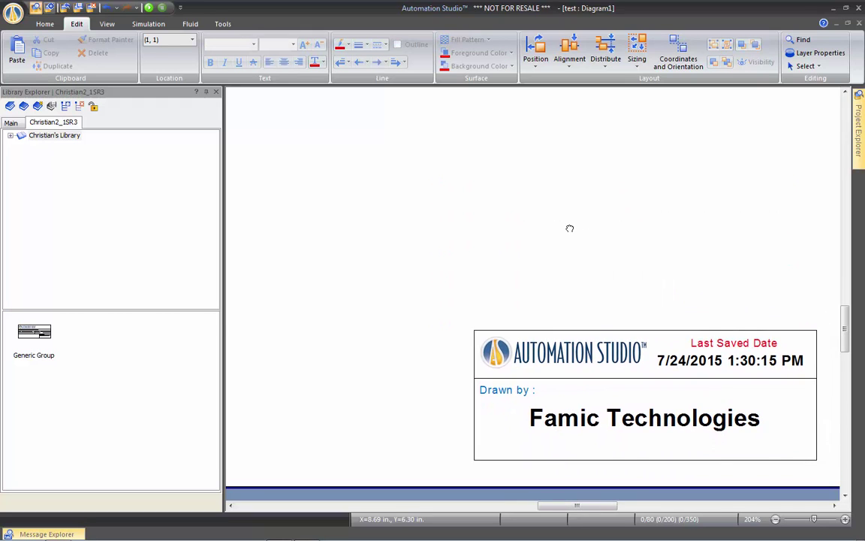
scroll(569, 234, "down", 4)
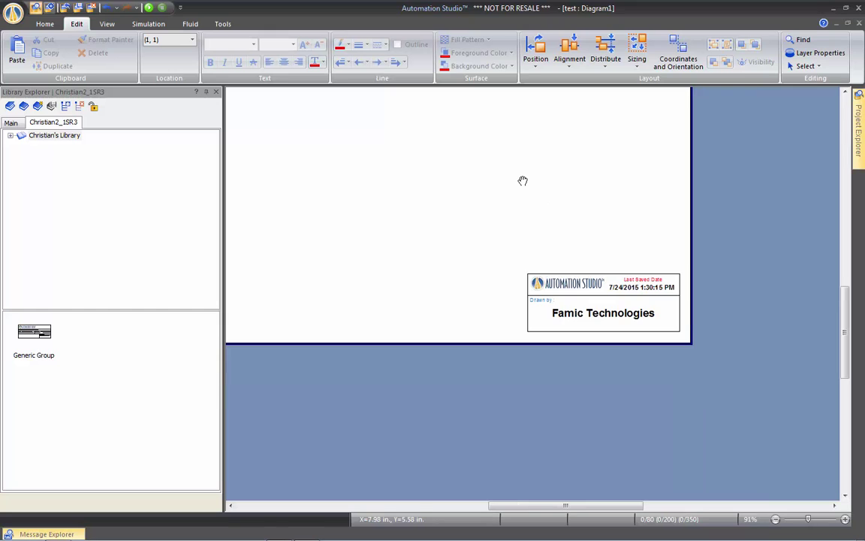
left_click_drag(521, 179, 633, 324)
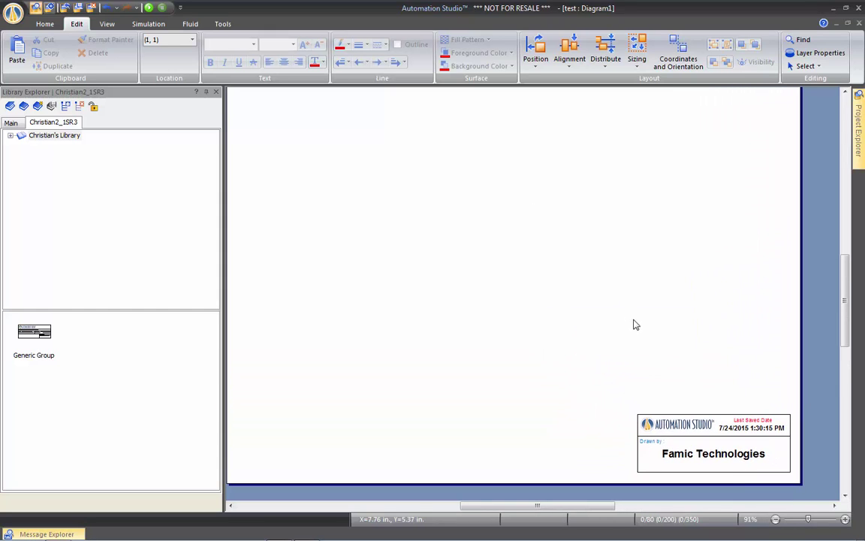
right_click(589, 274)
left_click(629, 380)
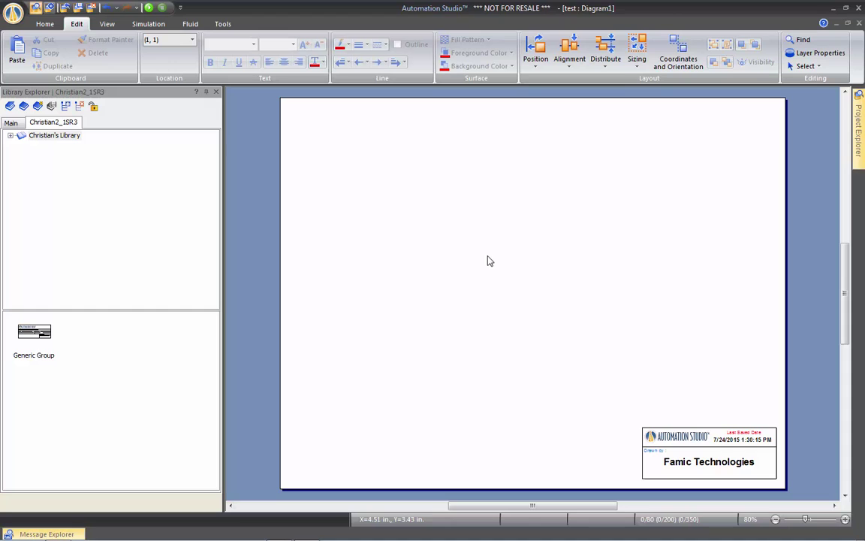
Draw a border rectangle just inside the page edges
left_click(45, 24)
left_click(409, 66)
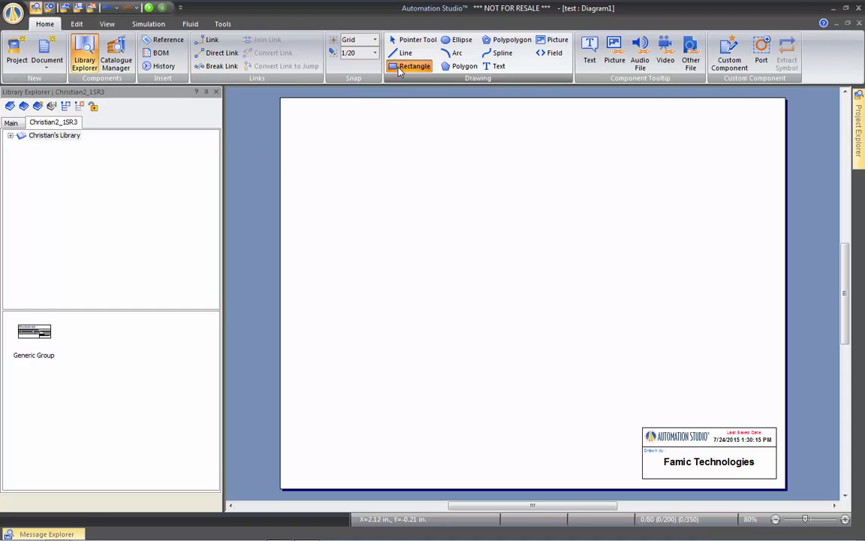
mouse_move(292, 109)
left_mouse_down()
mouse_move(298, 123)
mouse_move(574, 306)
mouse_move(777, 478)
left_mouse_up()
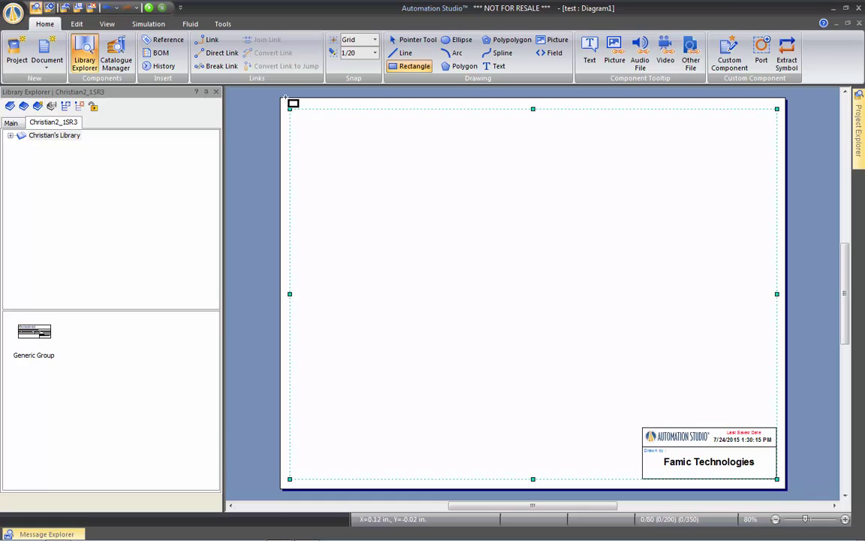
key("Escape")
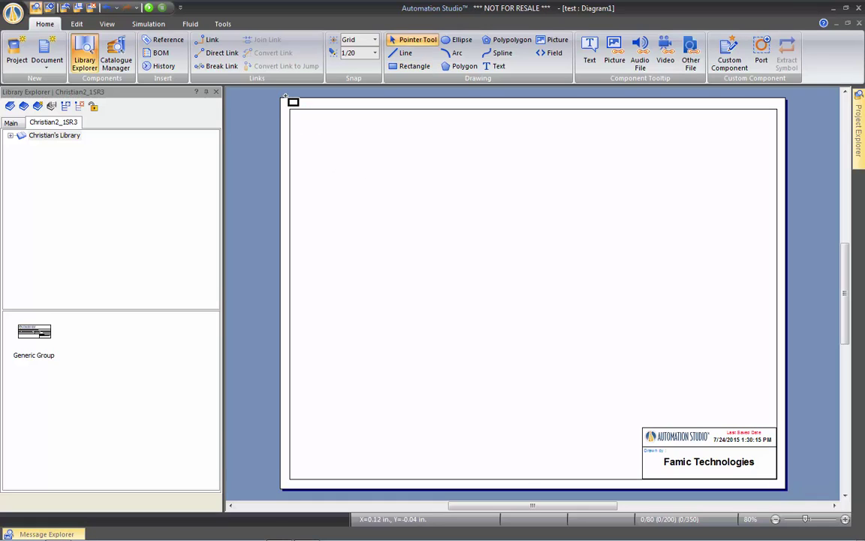
Place a bill of materials table at the page's top-left corner
left_click(157, 52)
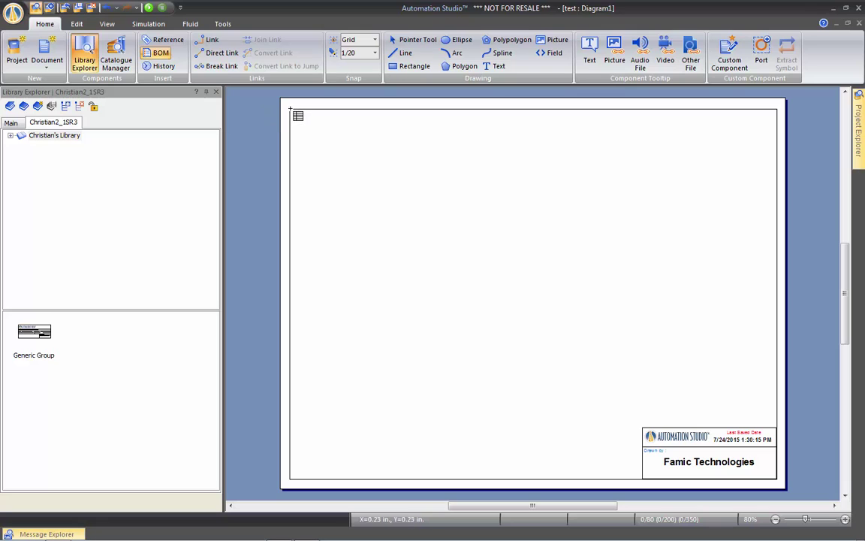
left_click_drag(290, 109, 386, 142)
key("Escape")
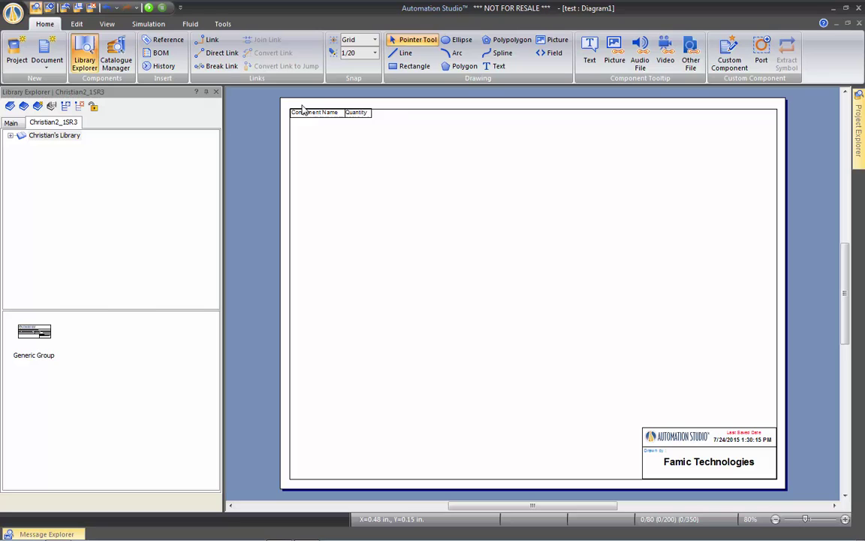
scroll(303, 109, "up", 5)
scroll(303, 110, "up", 2)
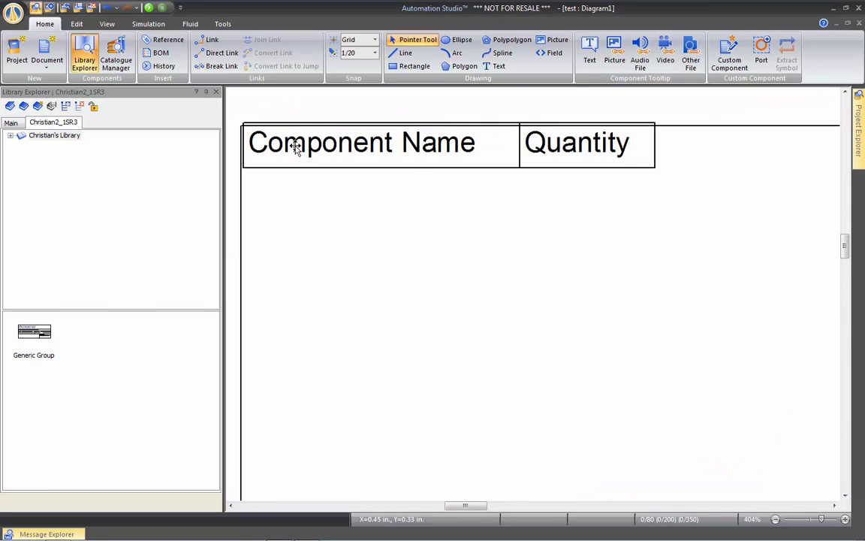
Set the grid snap to 1/20 and undo a trial move of the bill of materials table
left_click(374, 43)
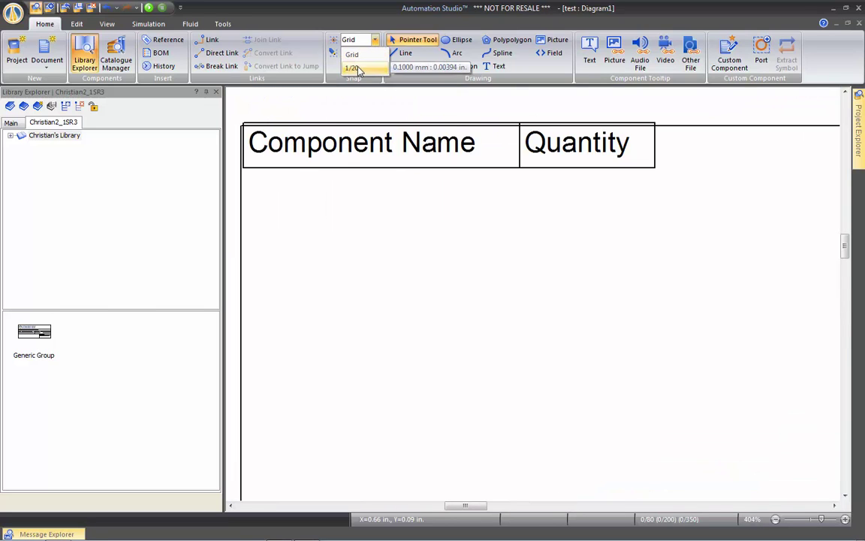
left_click(352, 69)
left_click_drag(271, 126, 347, 187)
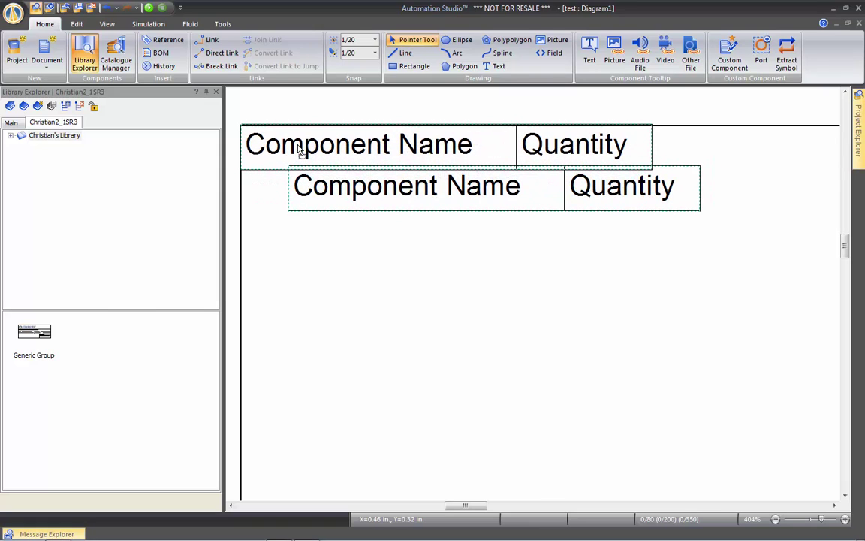
key("ctrl+z")
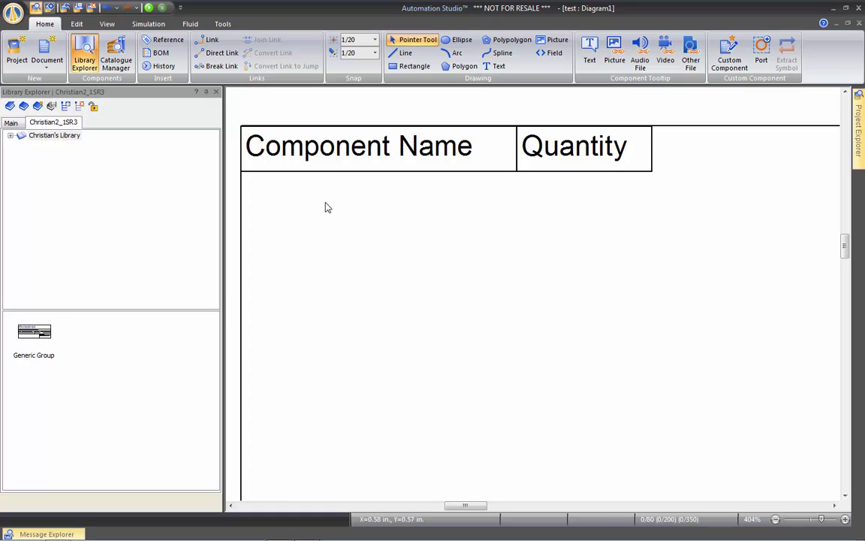
scroll(327, 206, "down", 4)
scroll(326, 207, "down", 2)
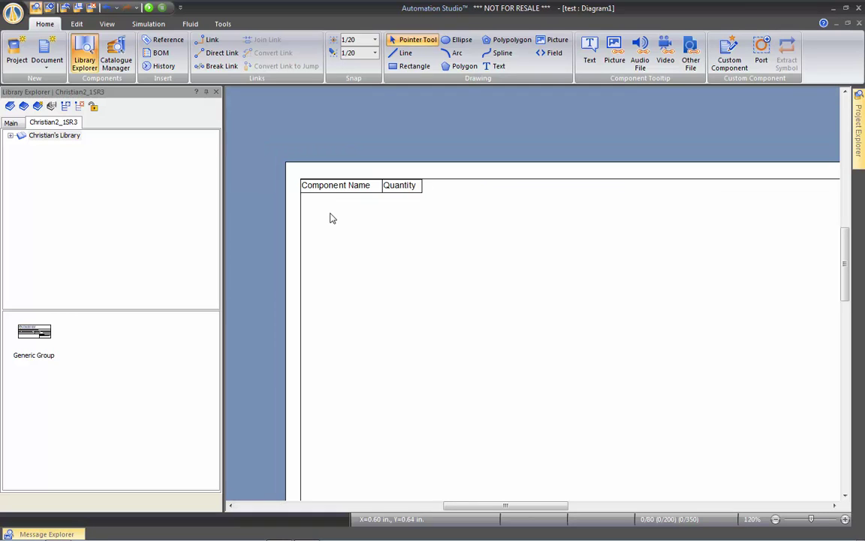
right_click(330, 217)
Fit the whole page in view and test-move the logo, then undo the move
left_click(370, 324)
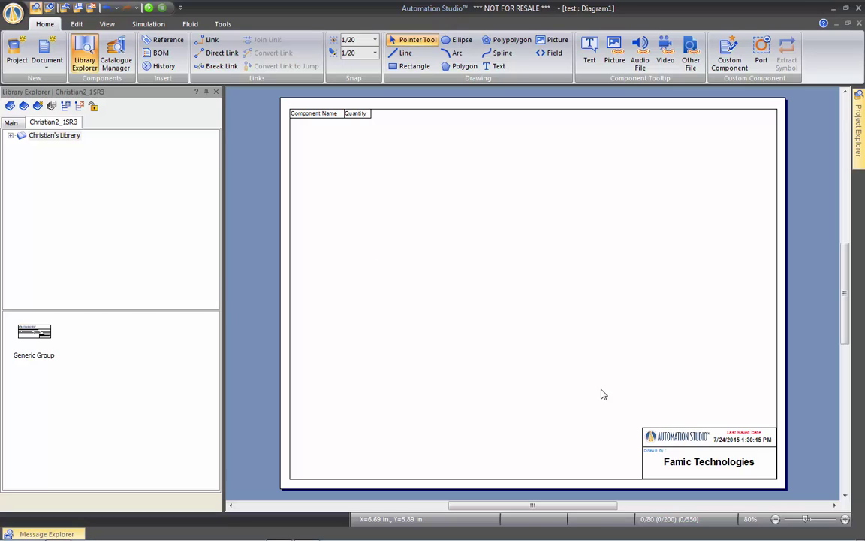
left_click_drag(661, 437, 604, 396)
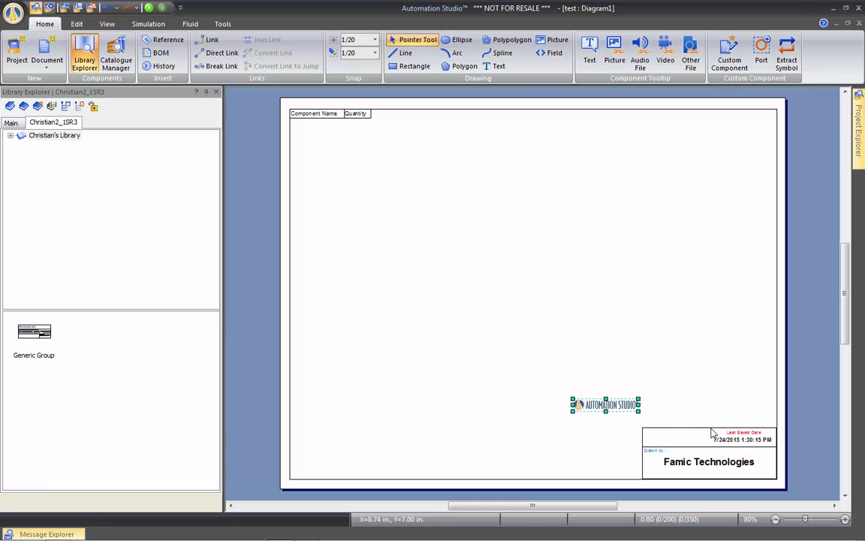
key("ctrl+z")
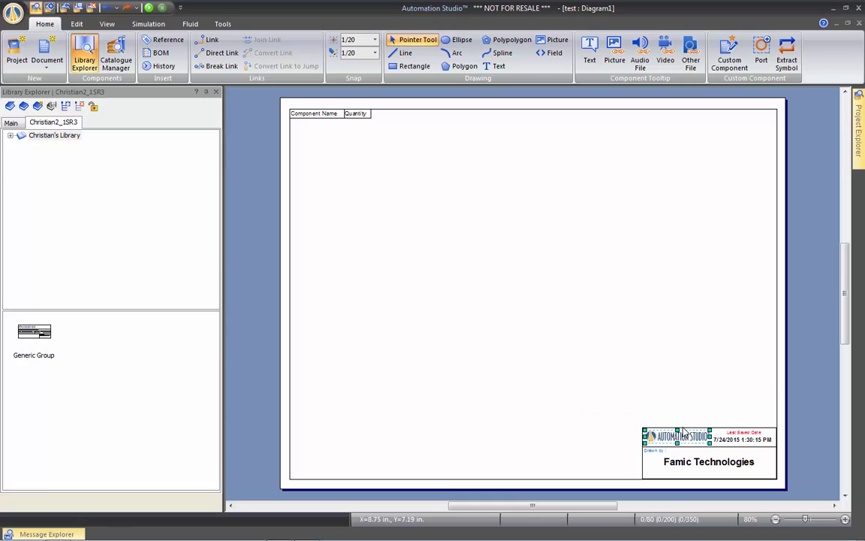
left_click(682, 399)
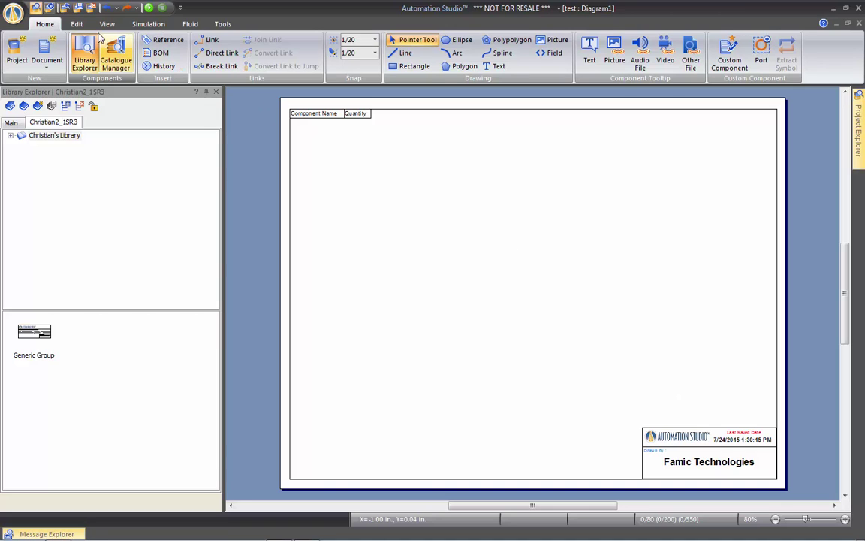
Lock the Title Block layer in Layer Properties and make Default Layer the working layer
left_click(76, 24)
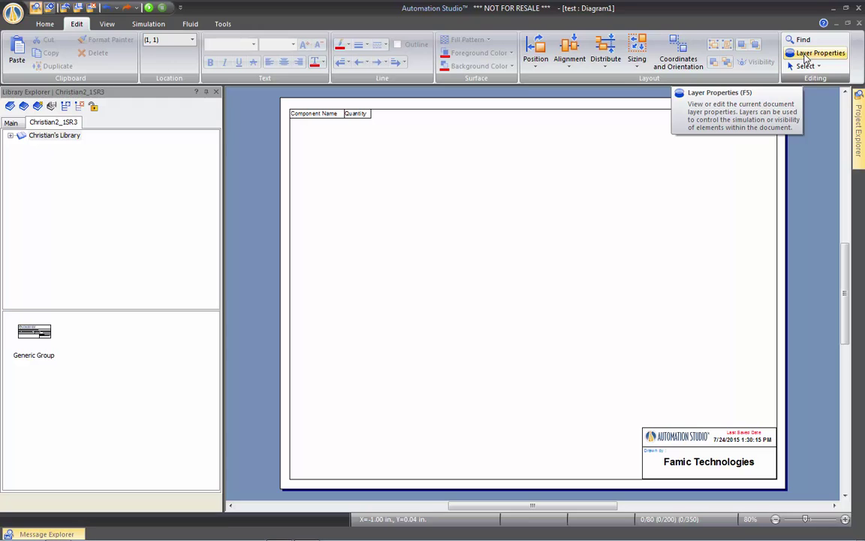
left_click(806, 58)
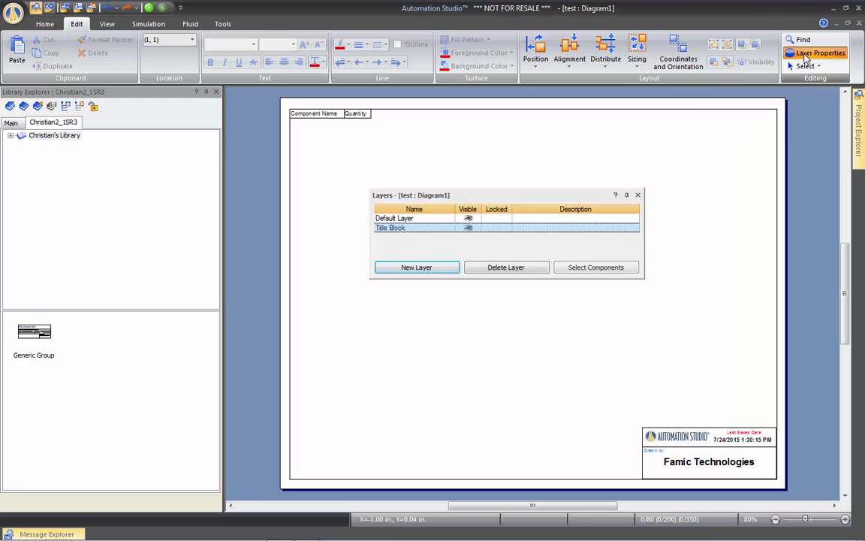
left_click(495, 229)
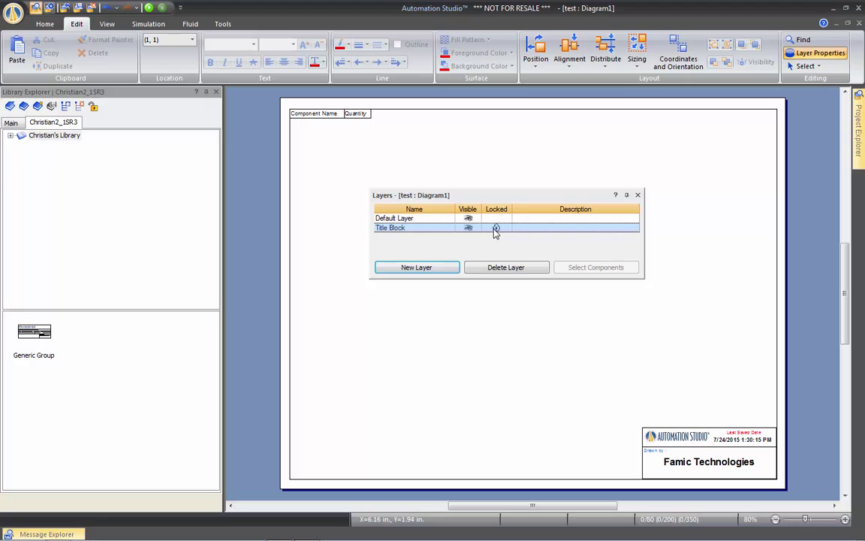
left_click(410, 219)
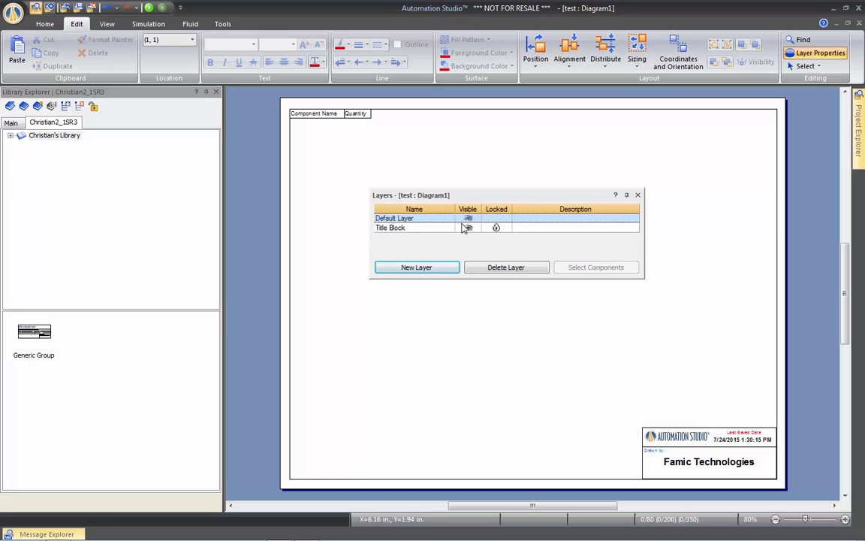
left_click(638, 196)
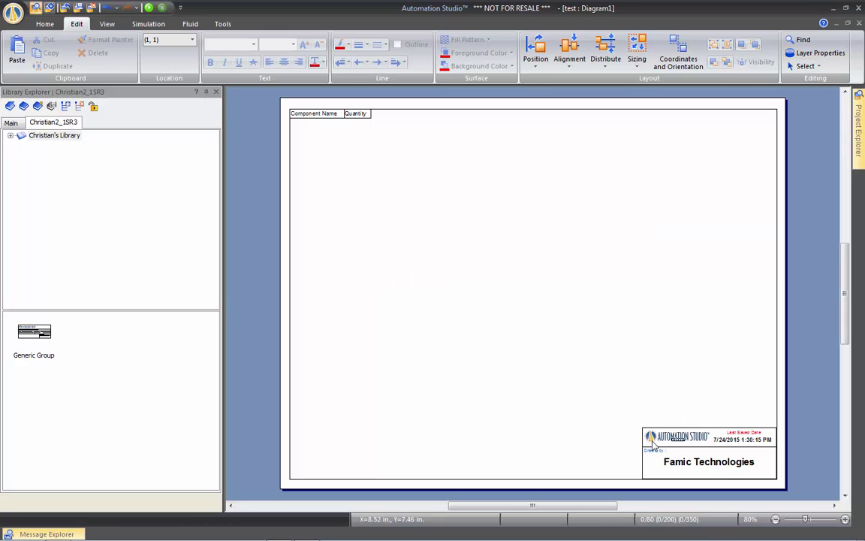
left_click_drag(361, 112, 376, 164)
Save the project via Save Project Template with the file name 'My own Template'
left_click(13, 20)
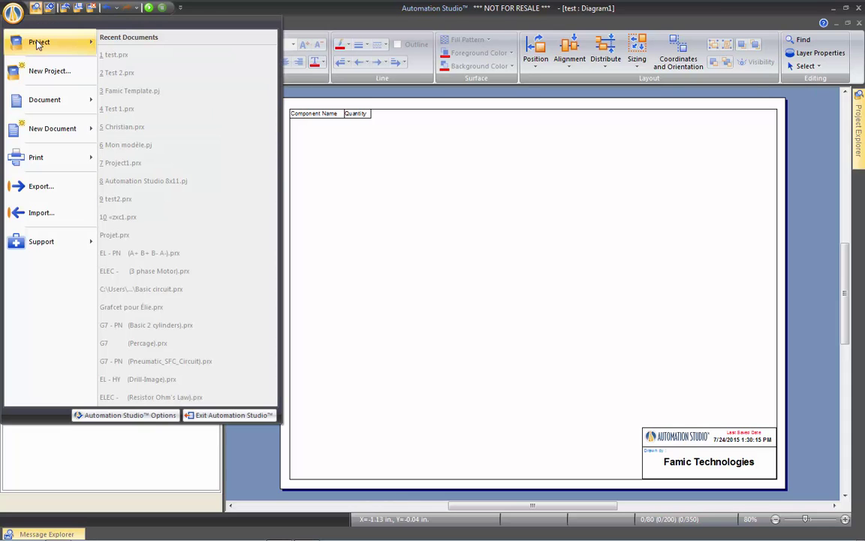
mouse_move(39, 42)
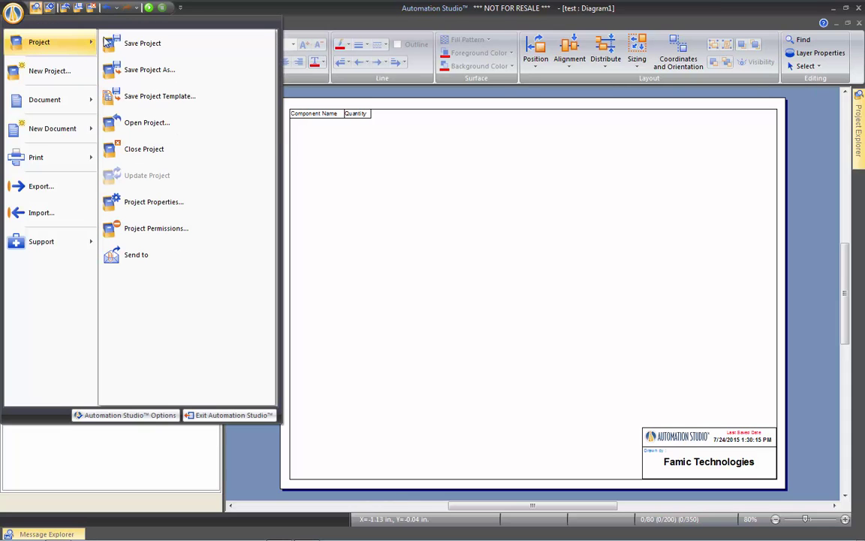
left_click(160, 97)
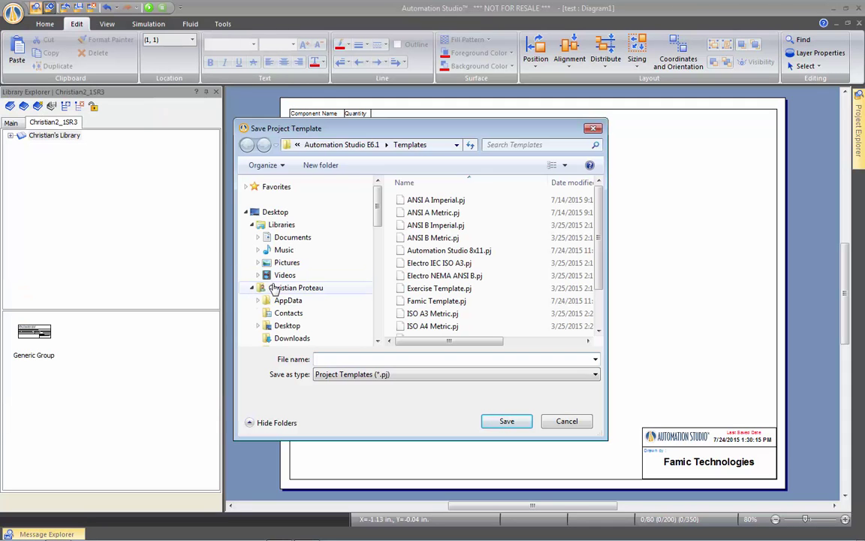
type("T")
key("BackSpace")
type("My own Template")
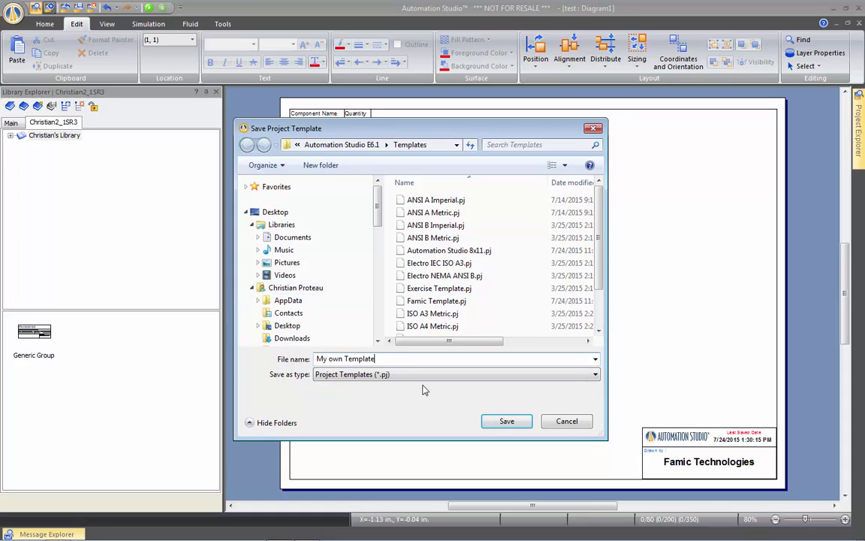
left_click(505, 420)
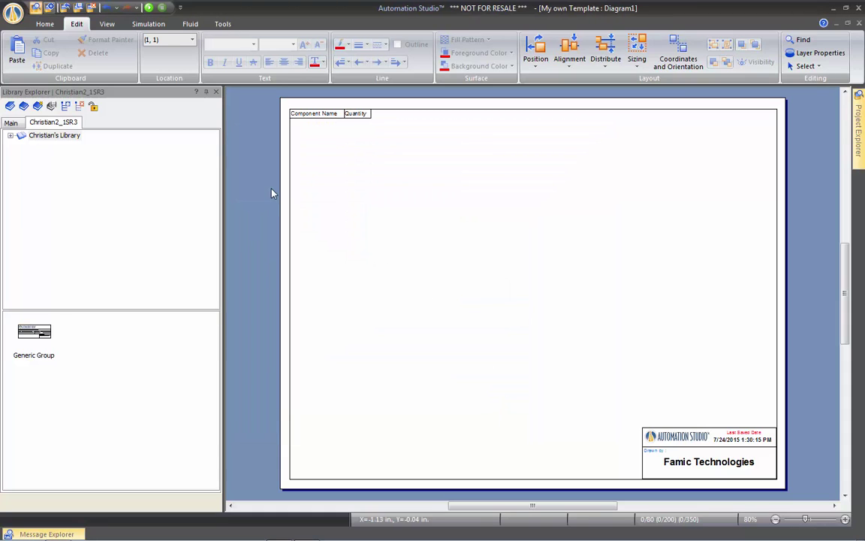
Create a new project from the My own Template.pj template
left_click(45, 23)
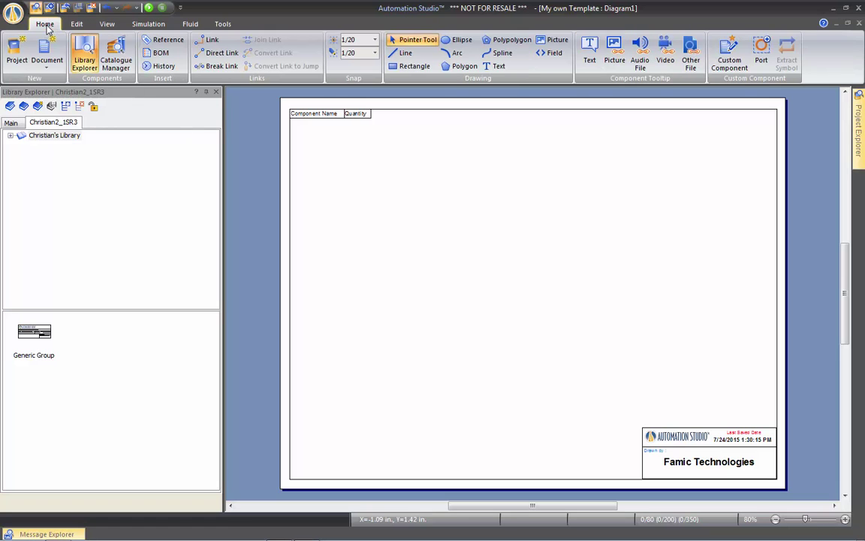
left_click(15, 54)
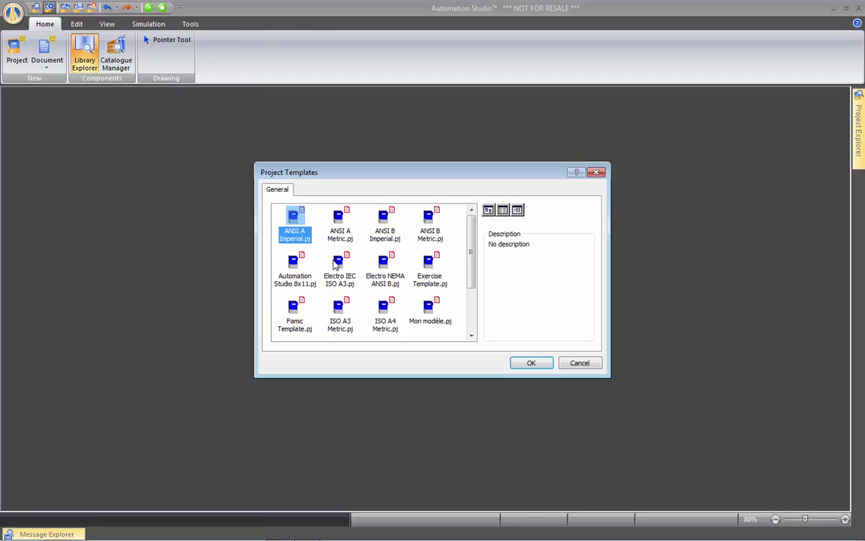
left_click_drag(474, 242, 471, 294)
left_click(300, 284)
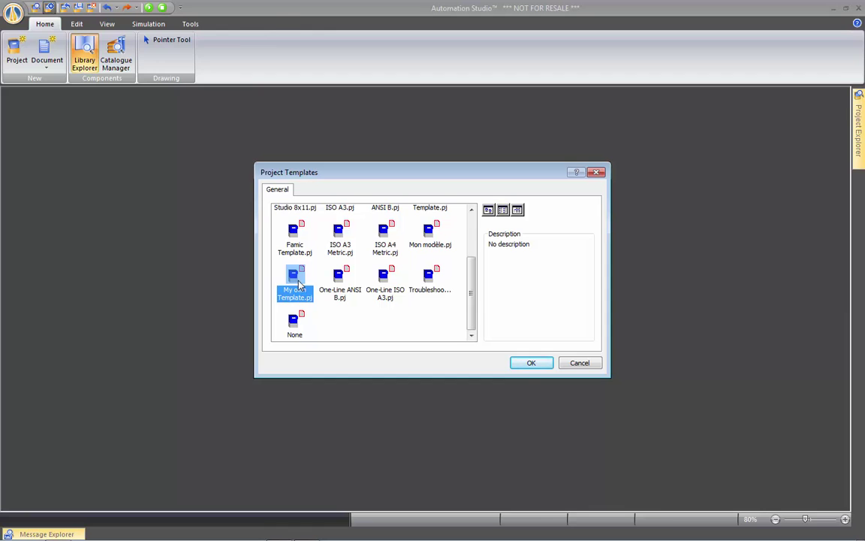
double_click(301, 284)
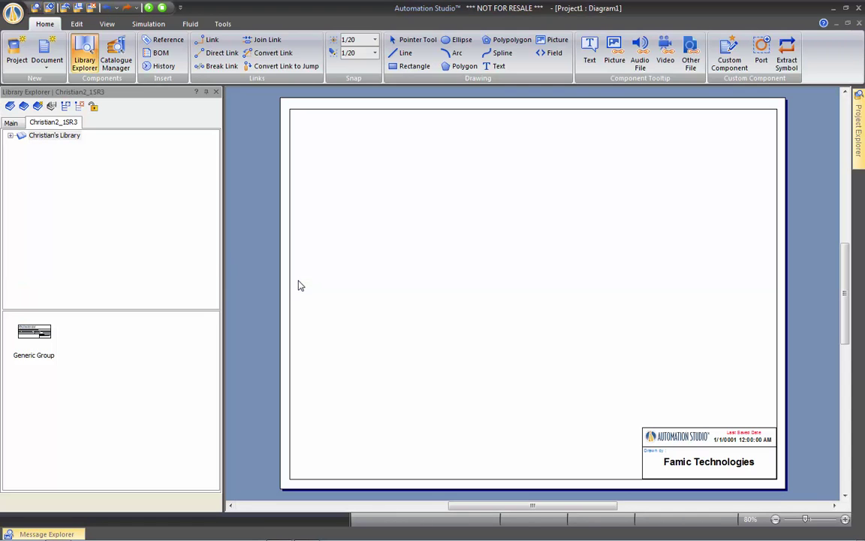
Add a pump, reservoir, relief valve and accumulator from the Main library, then delete them all
left_click(12, 123)
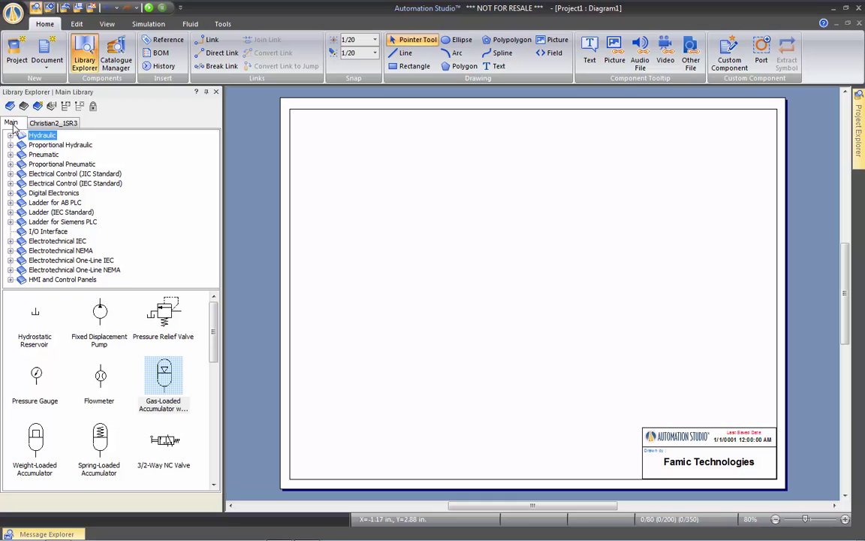
left_click_drag(163, 374, 368, 323)
left_click_drag(100, 309, 328, 304)
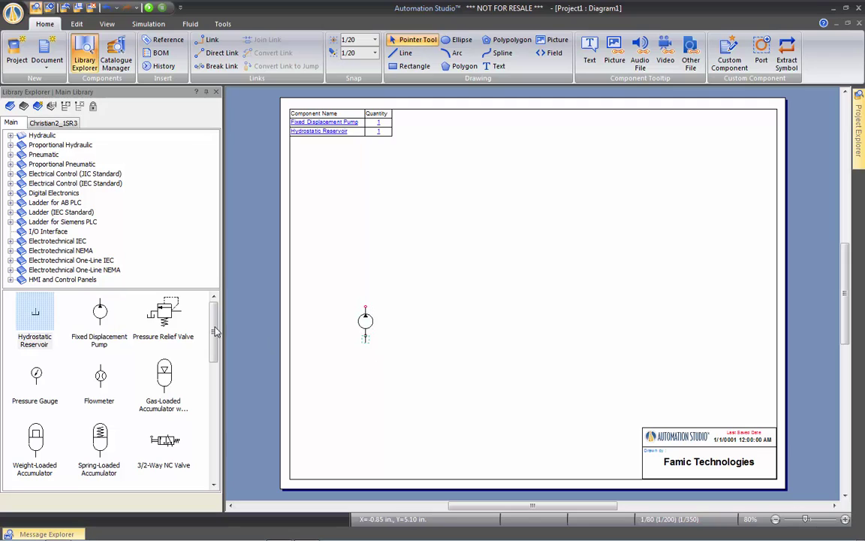
left_click_drag(163, 311, 330, 270)
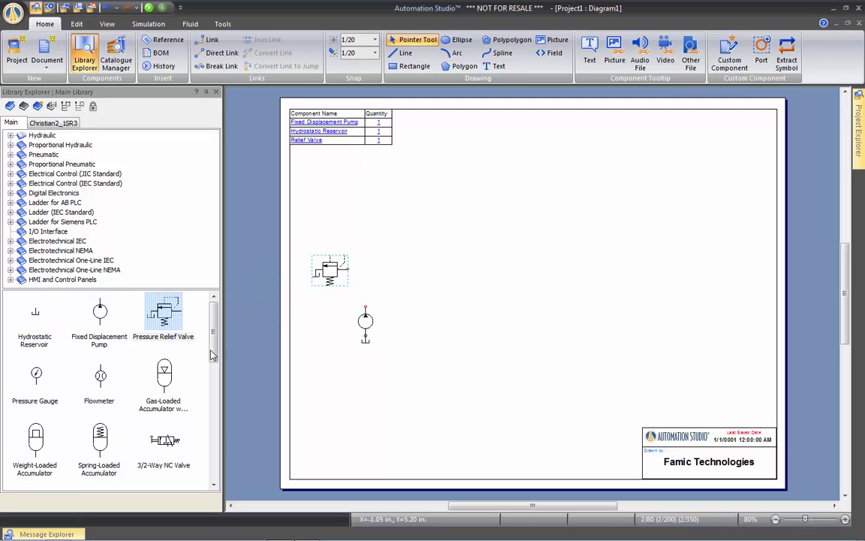
left_click_drag(163, 372, 408, 271)
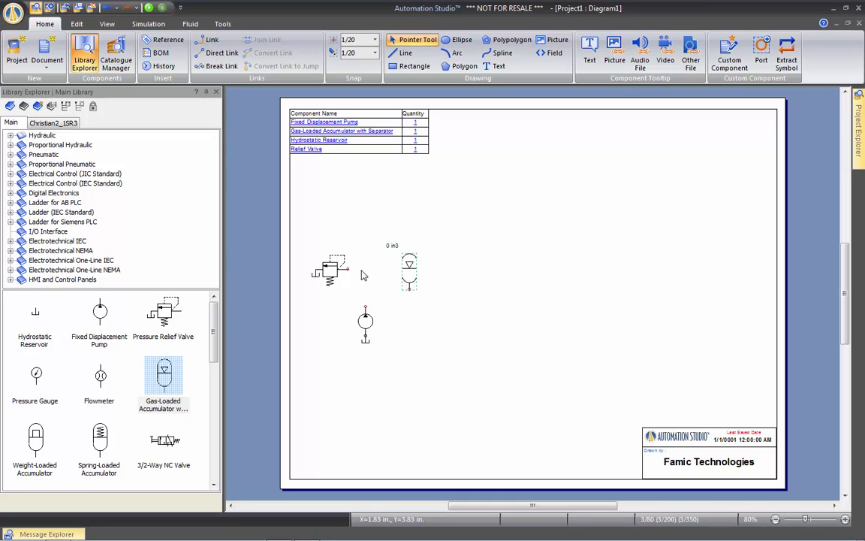
left_click_drag(299, 203, 451, 381)
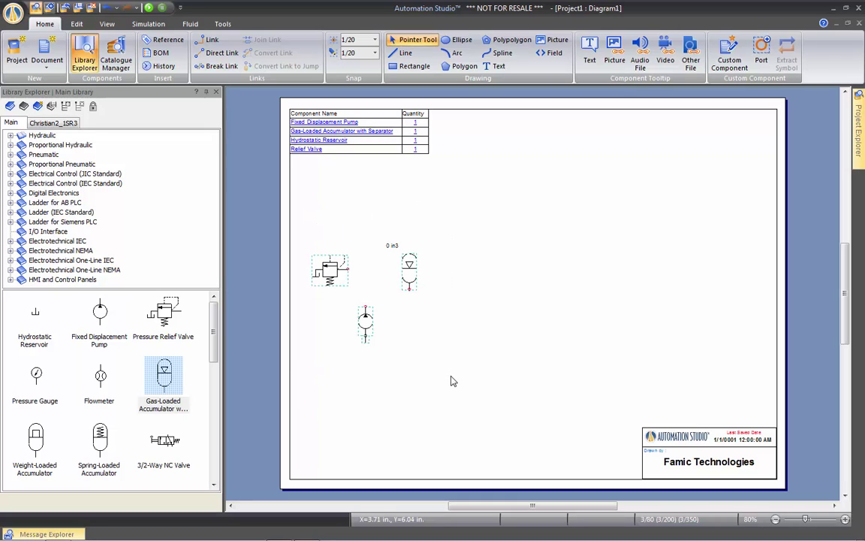
key("Delete")
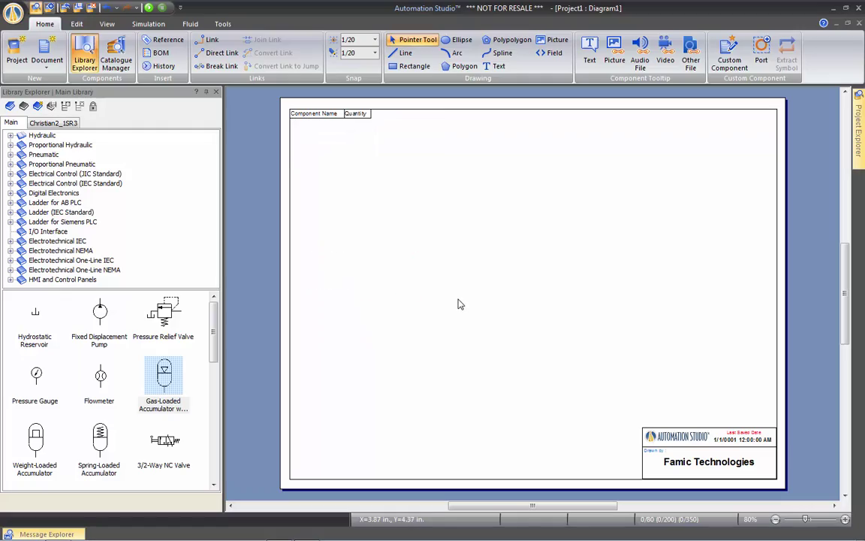